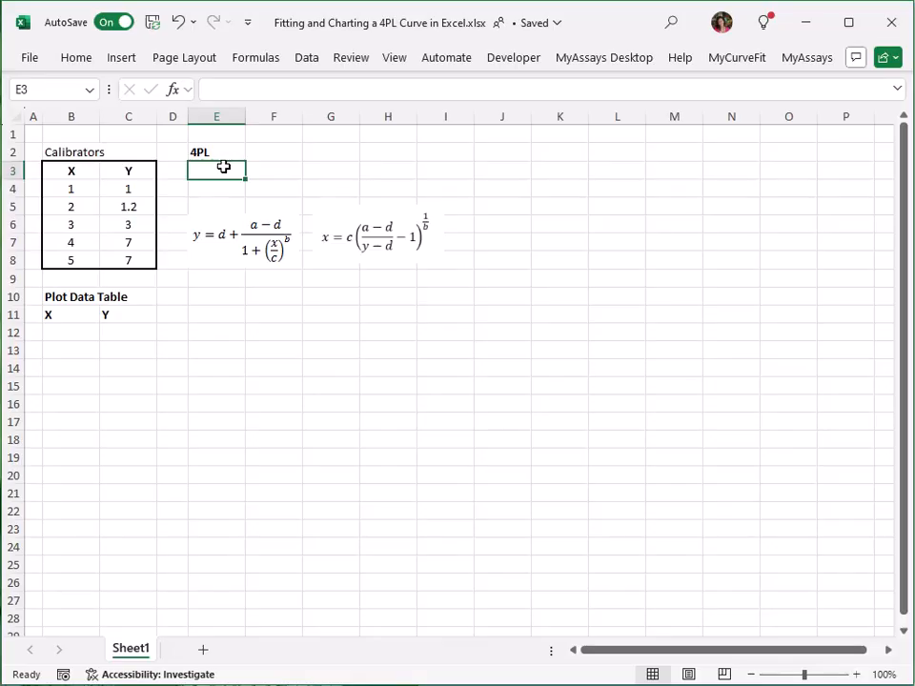
Step: Enter a MyCurveFit.4PL formula in E3 fitting the calibrator X values B4:B8 against Y values C4:C8
text(=my)
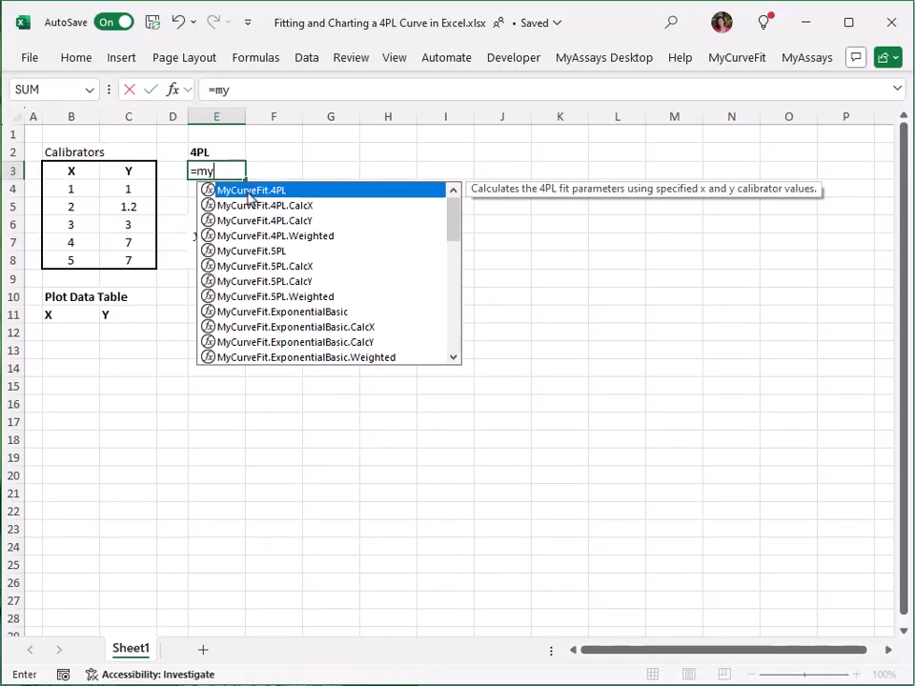
double_click(246, 191)
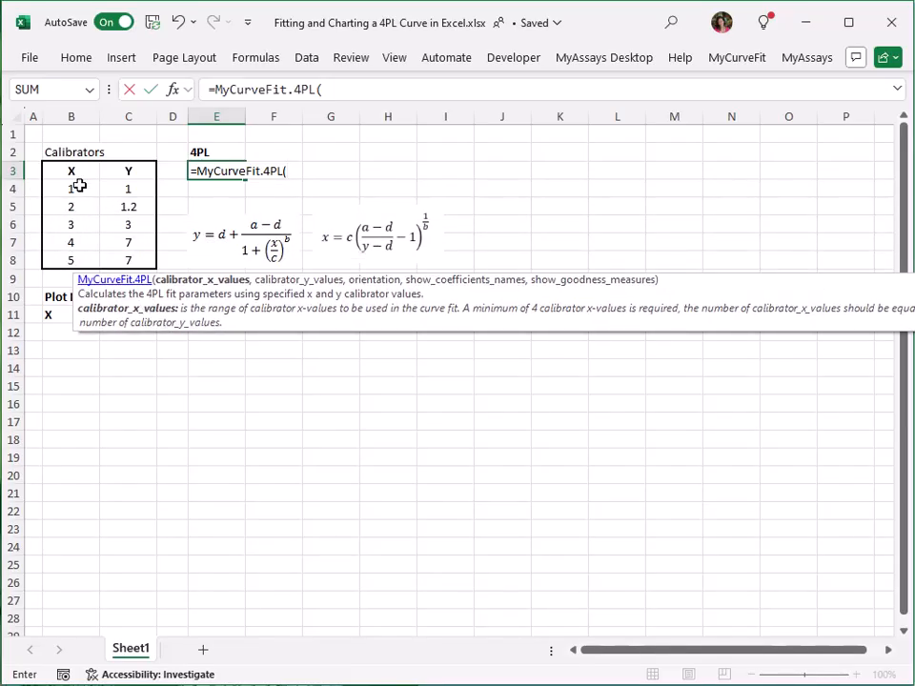
drag(75, 186, 76, 267)
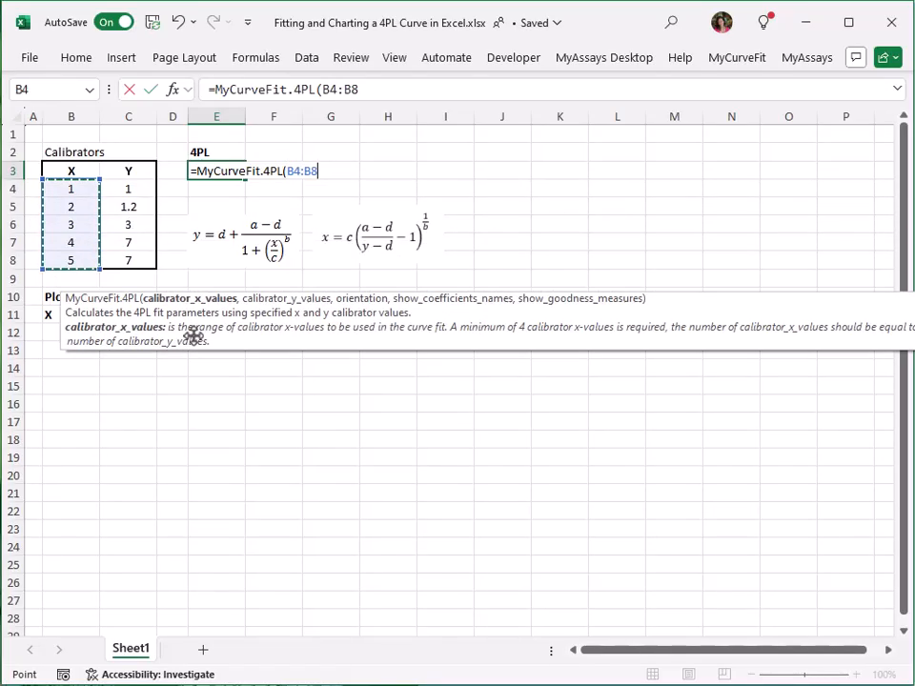
text(,)
drag(128, 188, 127, 257)
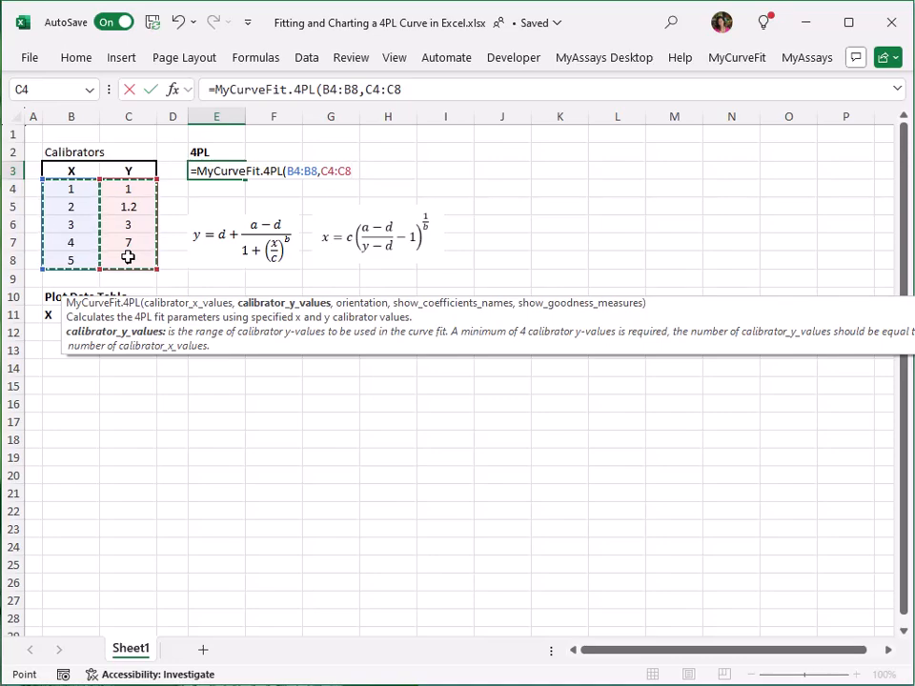
key(Return)
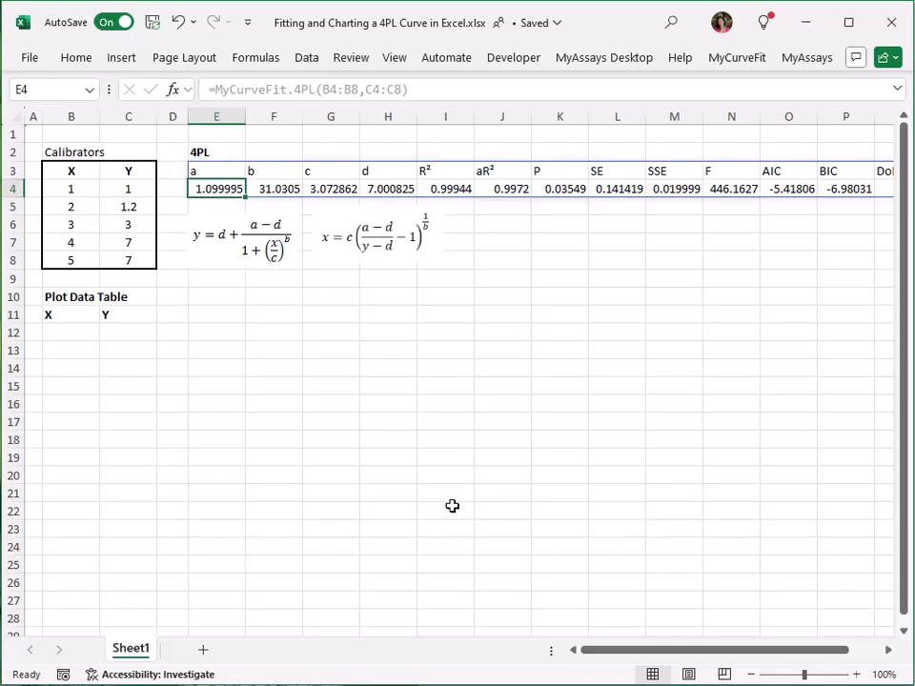
Step: Enter 1 and 1.1 as the first two X values of the plot data table in B12 and B13
mouse_move(618, 650)
mouse_down()
mouse_move(670, 658)
mouse_move(602, 654)
mouse_up()
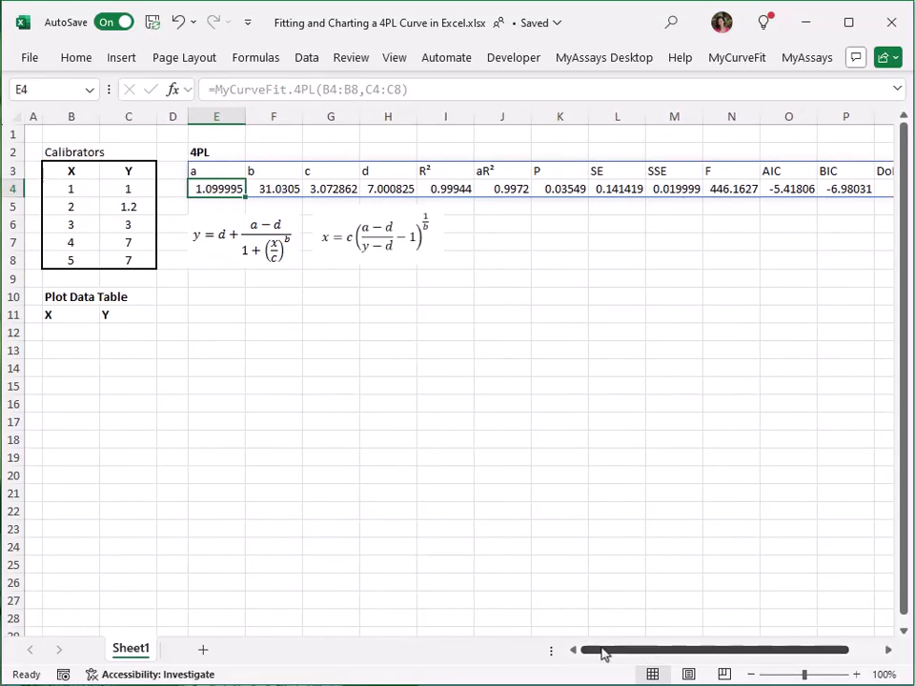
click(97, 332)
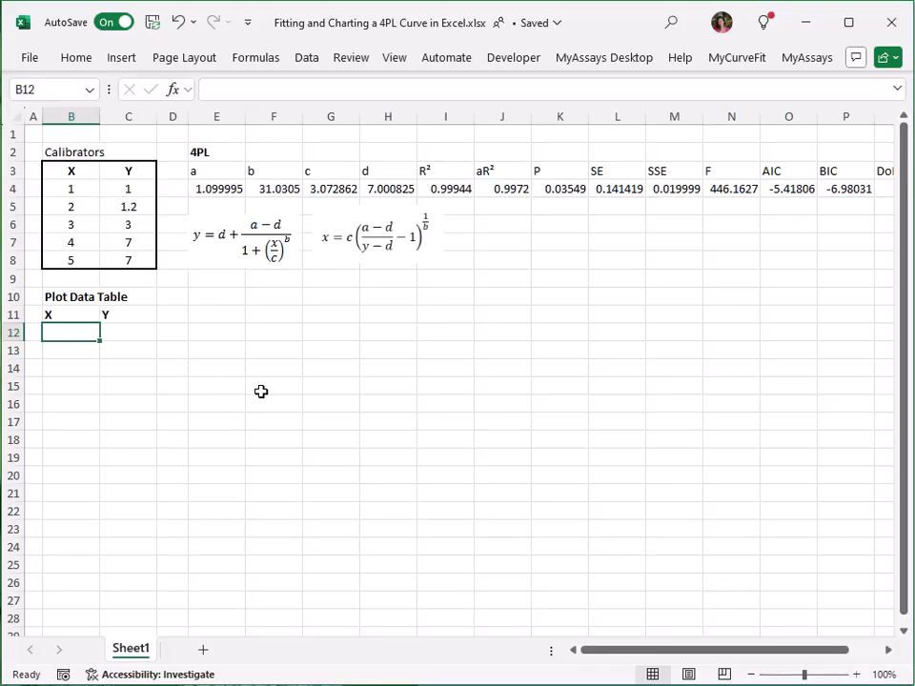
text(1)
key(Return)
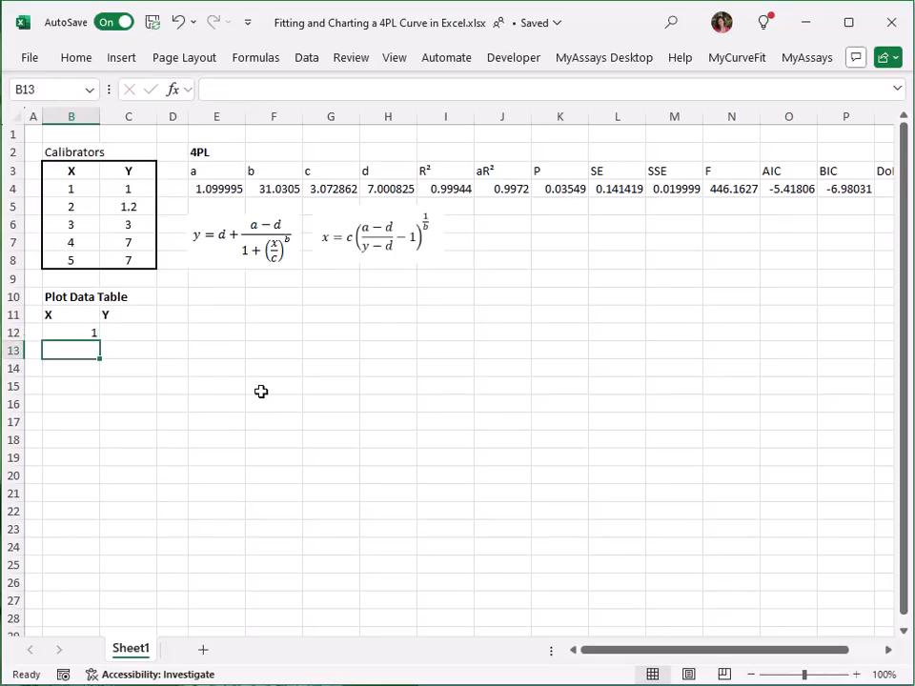
text(1.1)
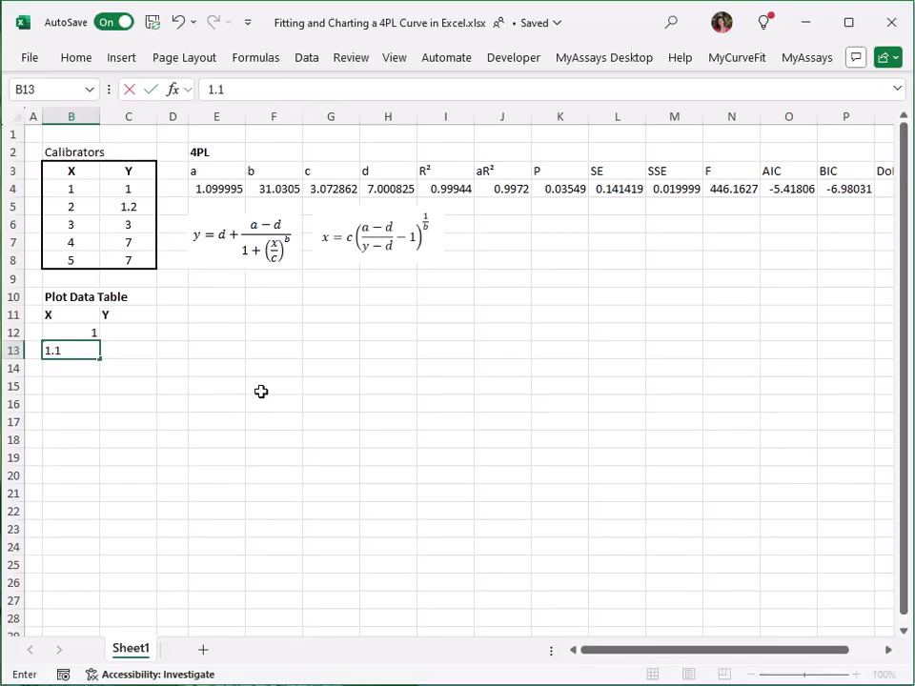
key(Return)
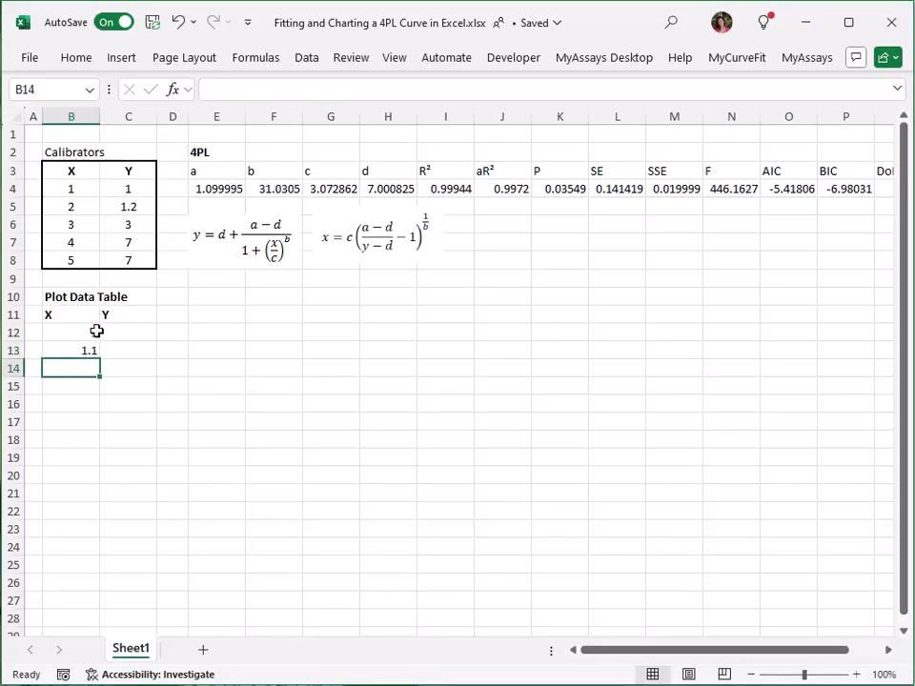
Step: Extend the X series down column B from 1 to 5 in steps of 0.1
drag(96, 330, 100, 272)
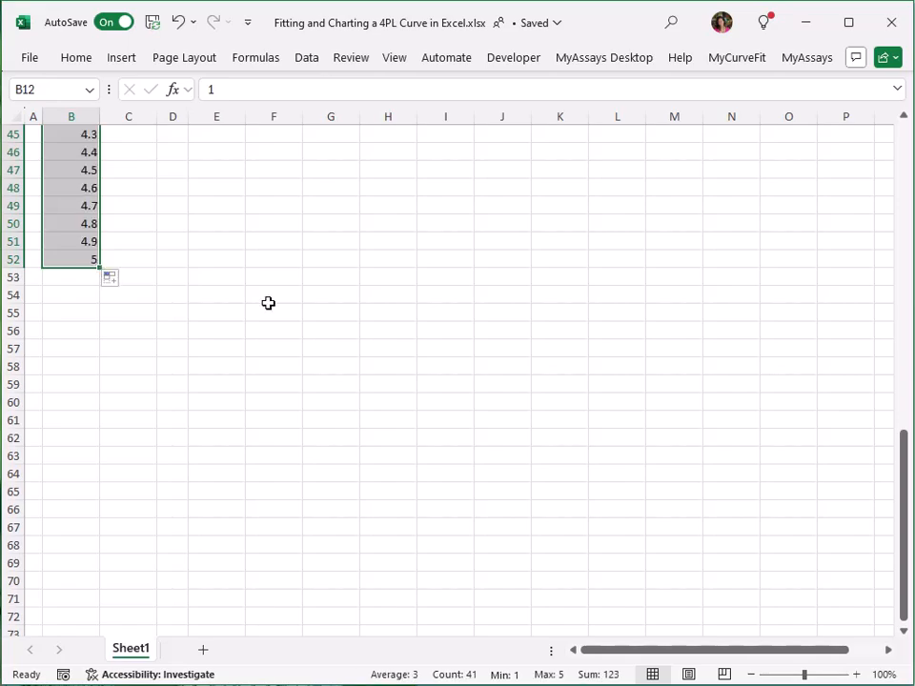
scroll(268, 302, up, 6)
scroll(268, 302, up, 6)
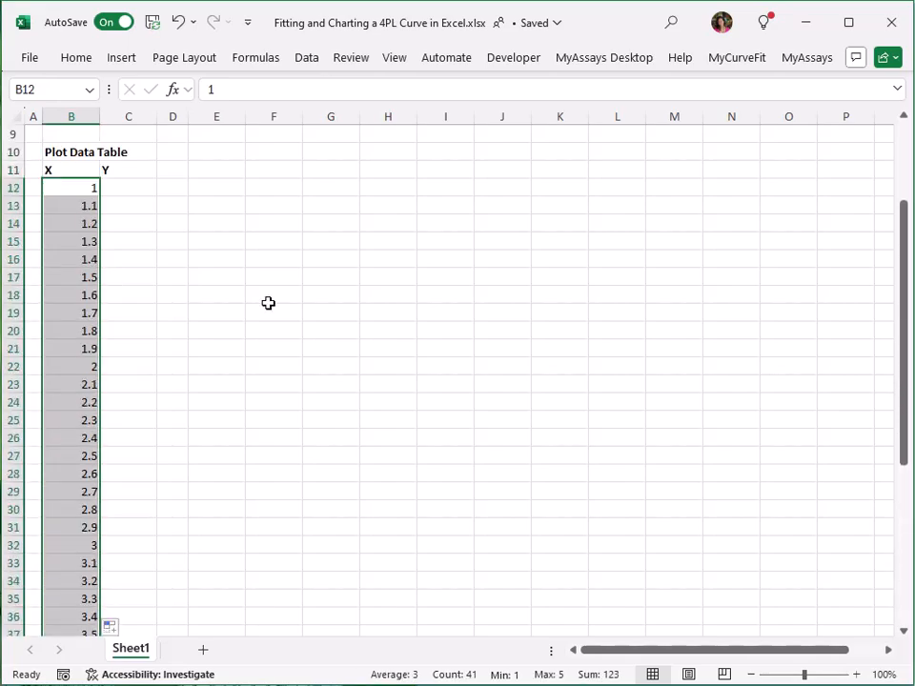
scroll(268, 302, up, 3)
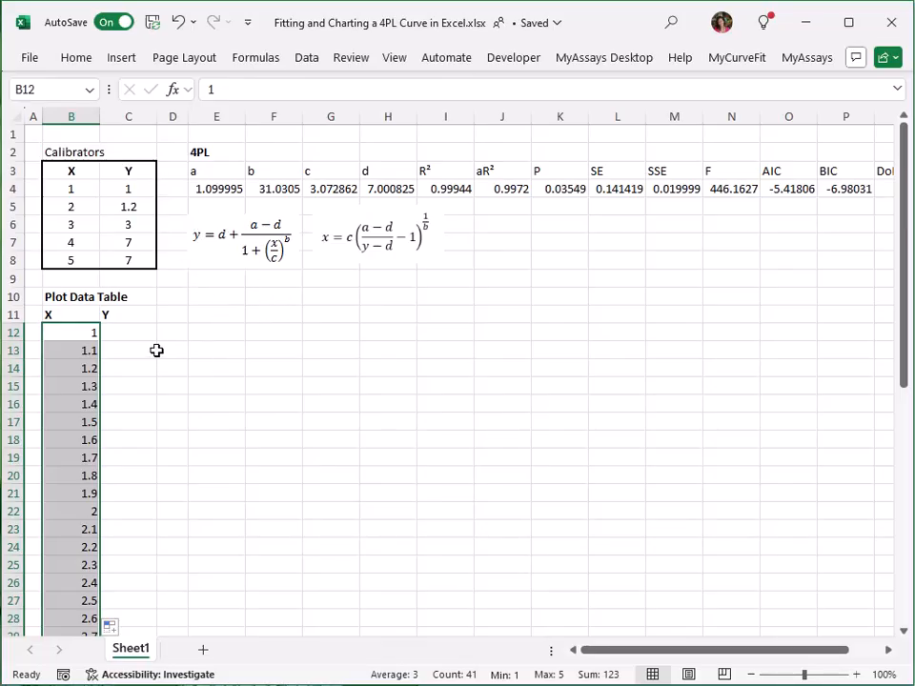
Step: Enter =MyCurveFit.4PL.CalcY($E$4:$H$4,B12) in C12 to compute the first Y value from the fitted parameters
click(135, 332)
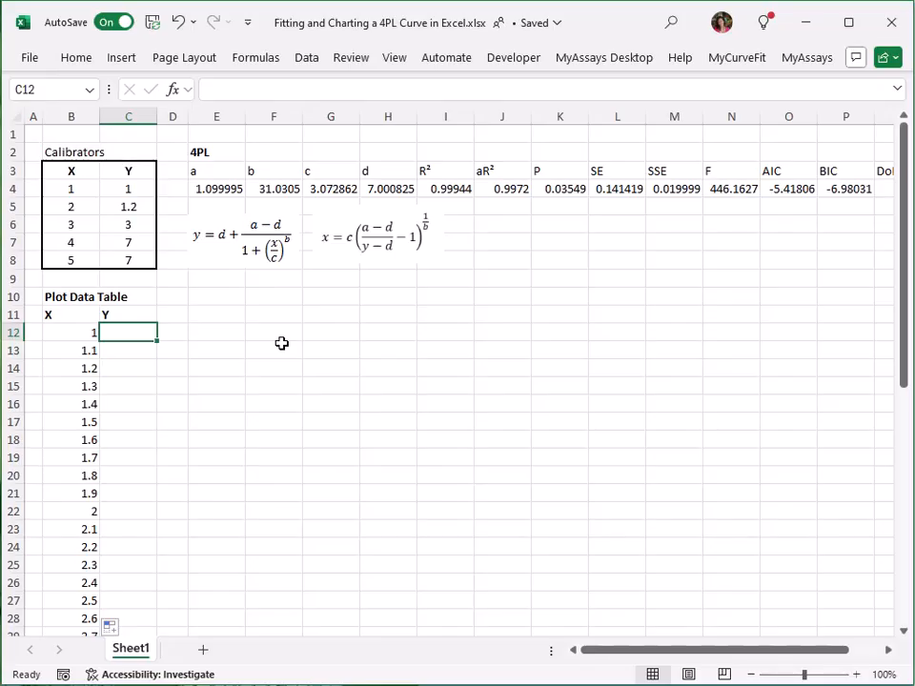
text(=my)
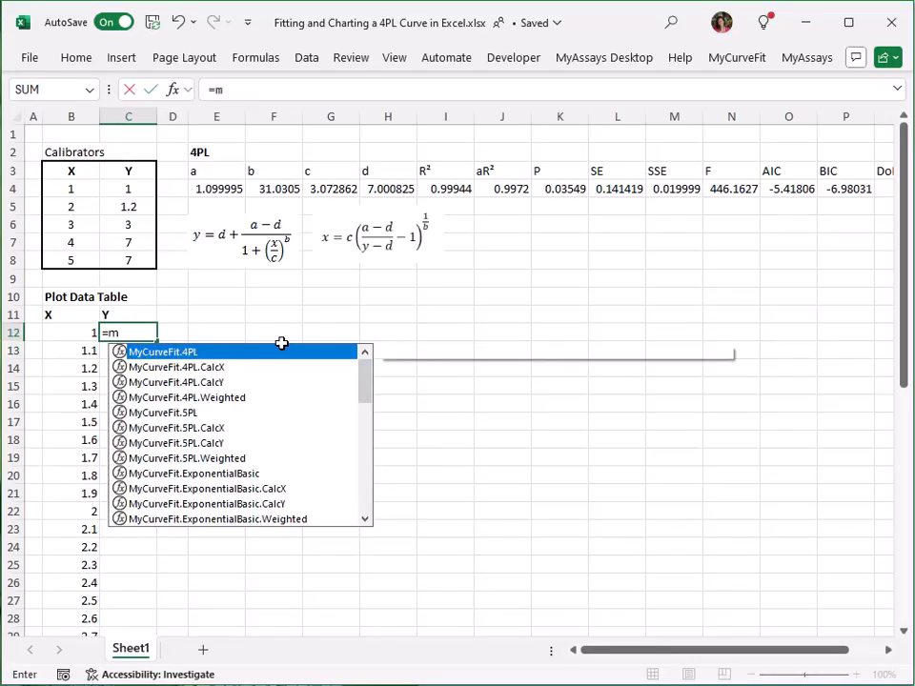
double_click(215, 382)
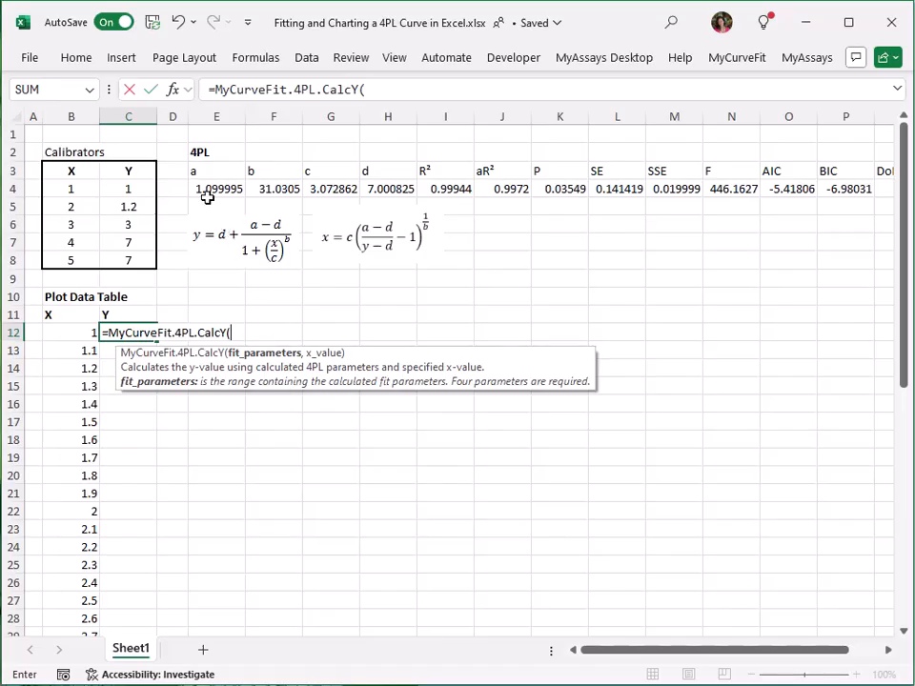
drag(207, 193, 372, 189)
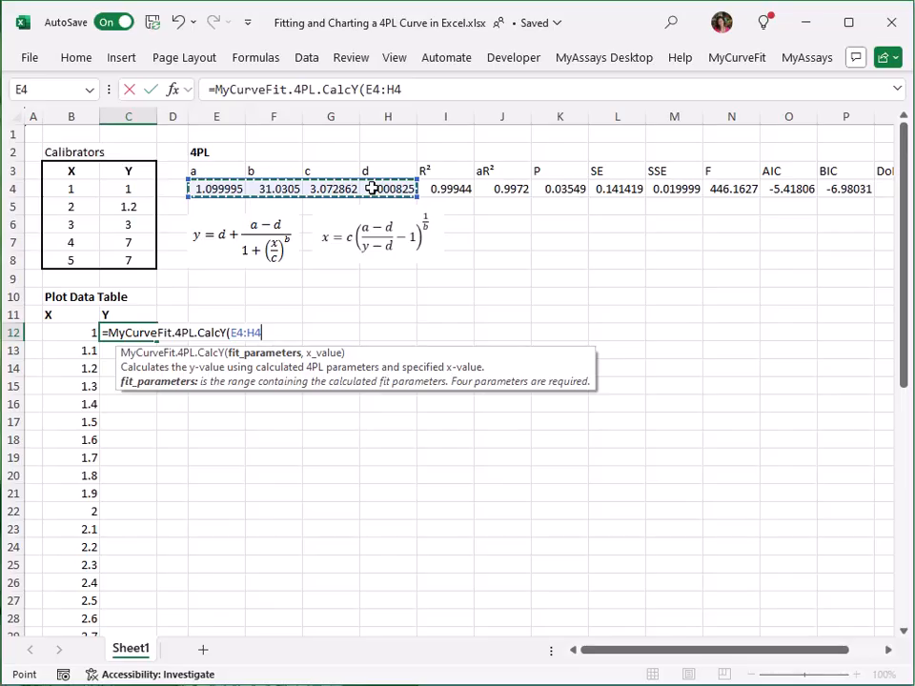
key(F4)
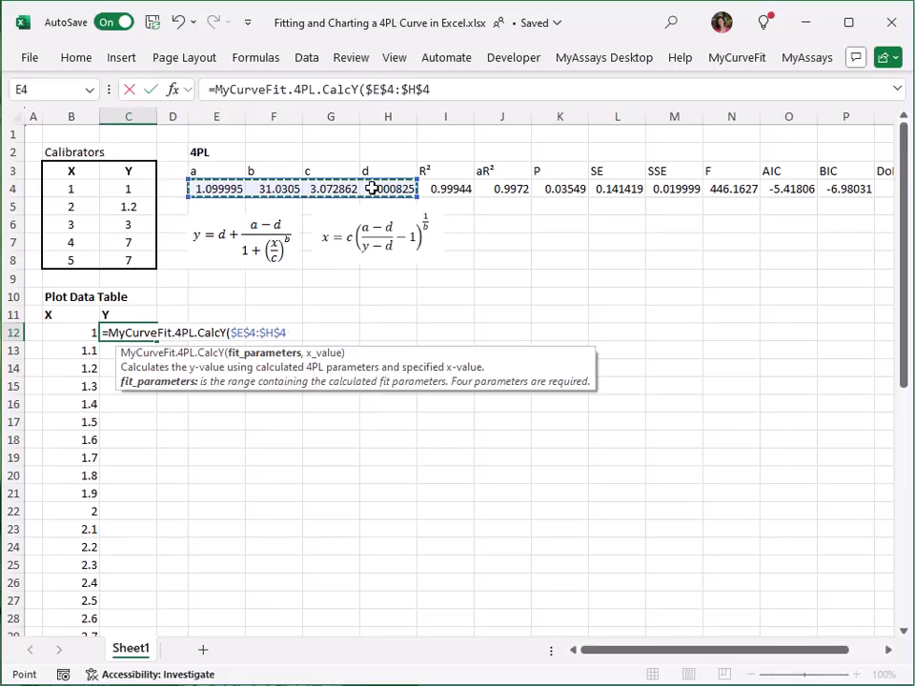
text(,)
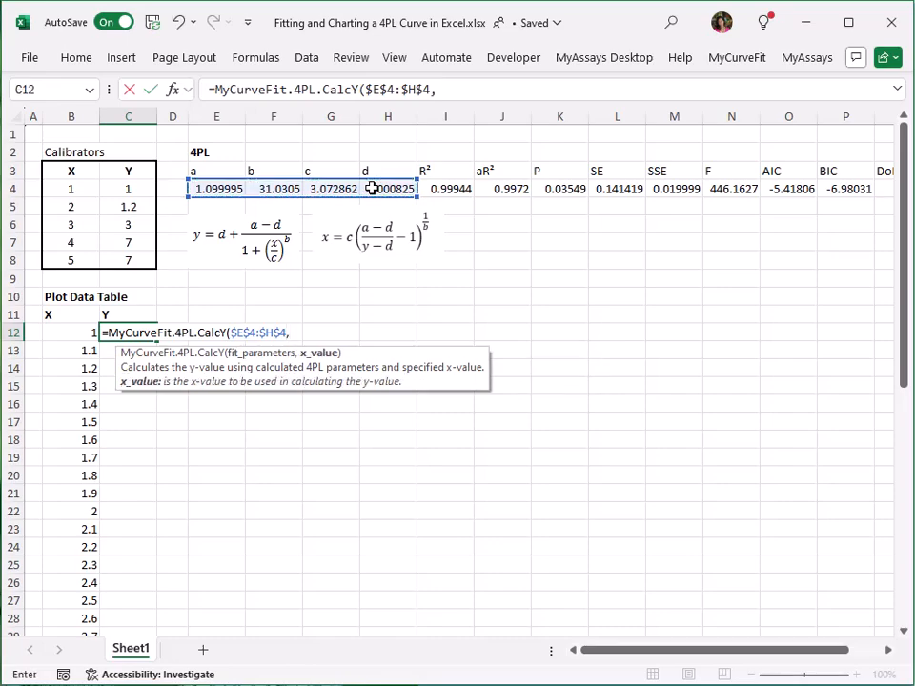
click(81, 334)
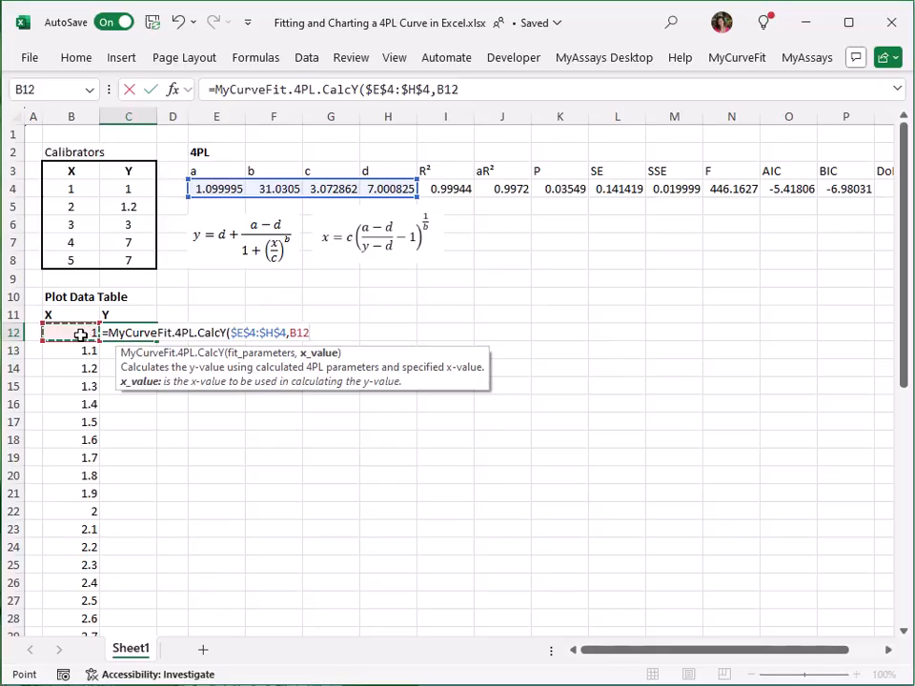
key(Return)
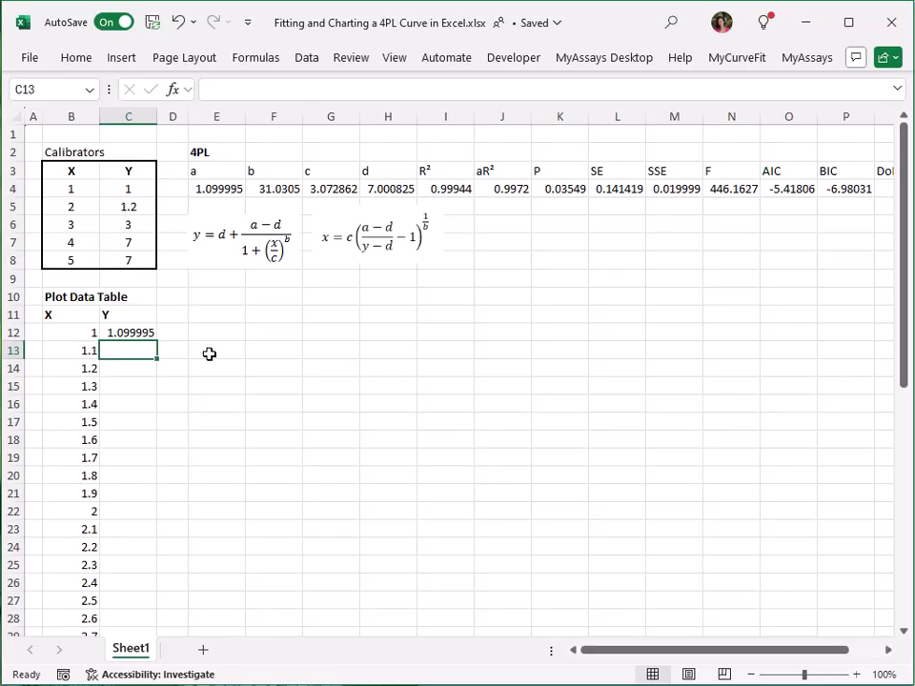
Step: Copy the Y formula down column C to row 52 alongside the X values
click(148, 338)
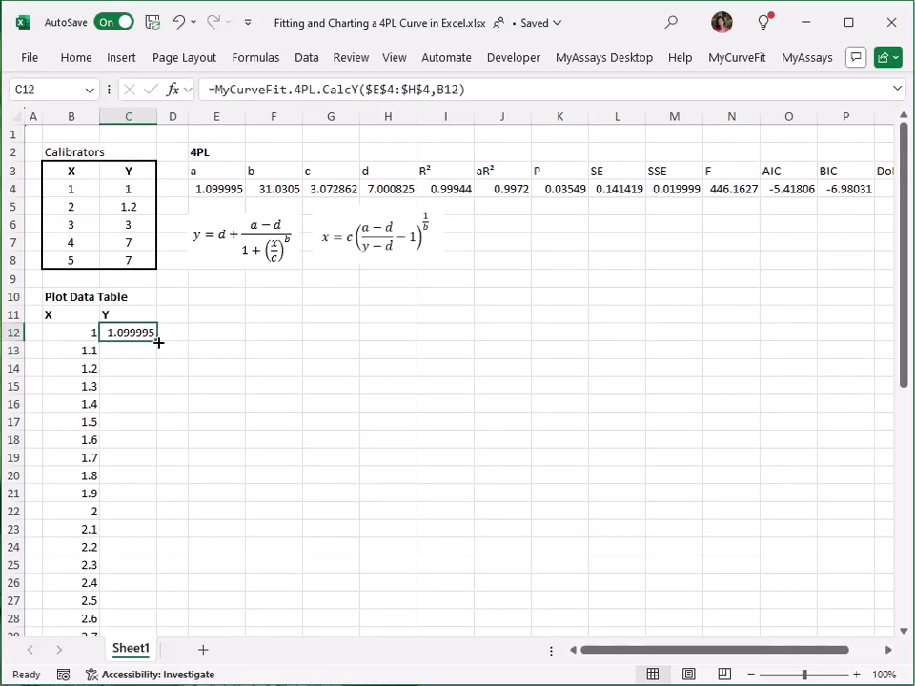
drag(159, 342, 143, 611)
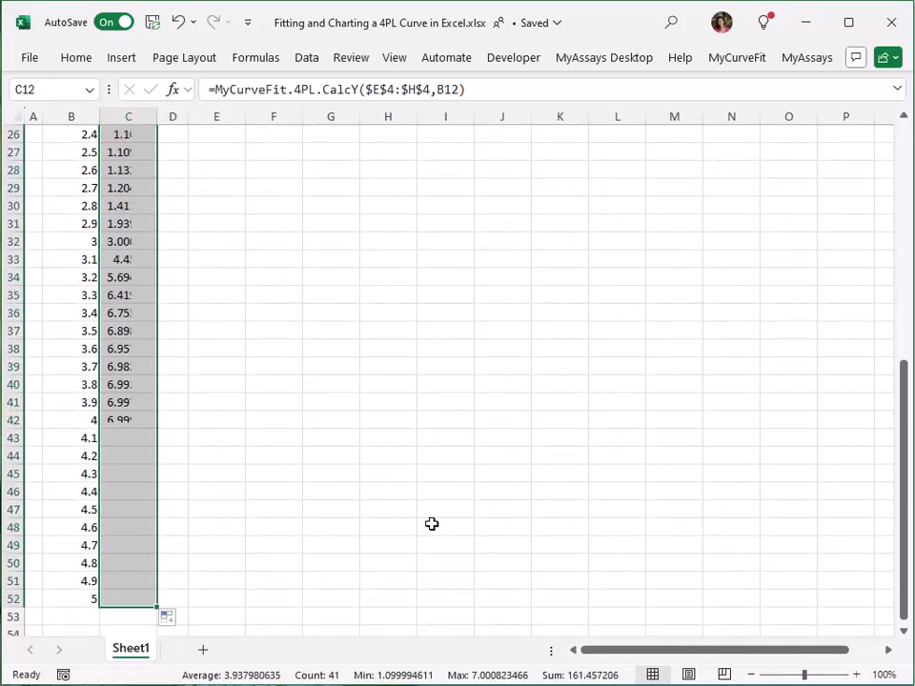
Step: Inspect the copied Y formula in C40 to check its parameter and X references
click(134, 387)
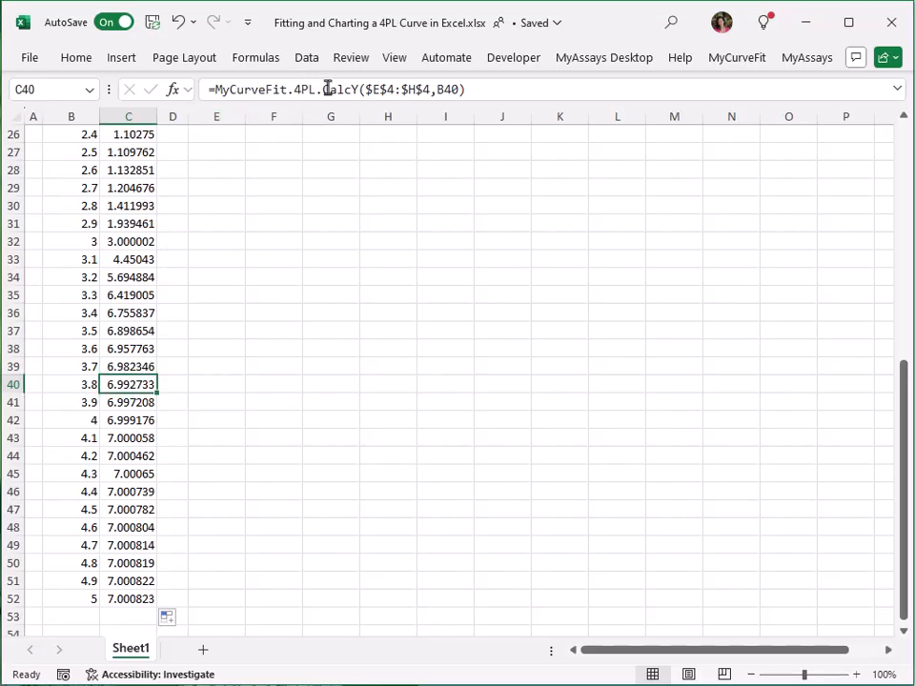
click(380, 89)
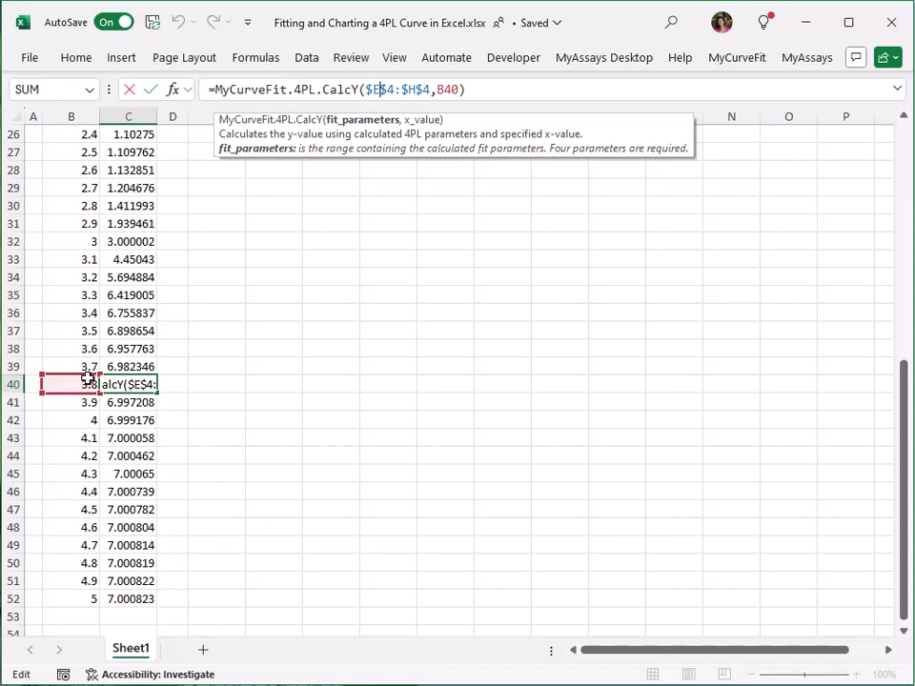
scroll(609, 384, up, 5)
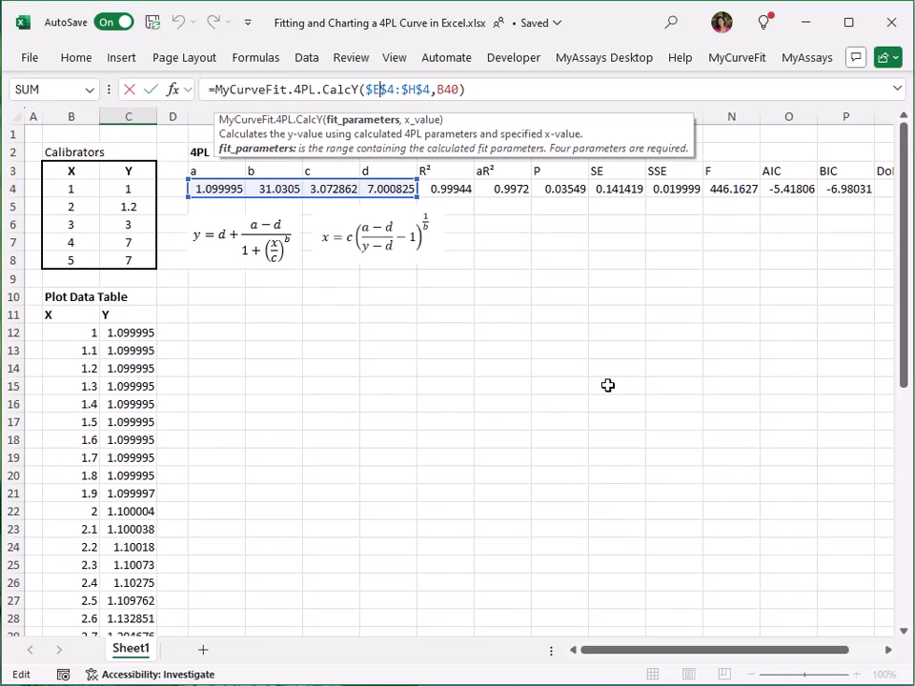
key(Return)
scroll(535, 398, up, 5)
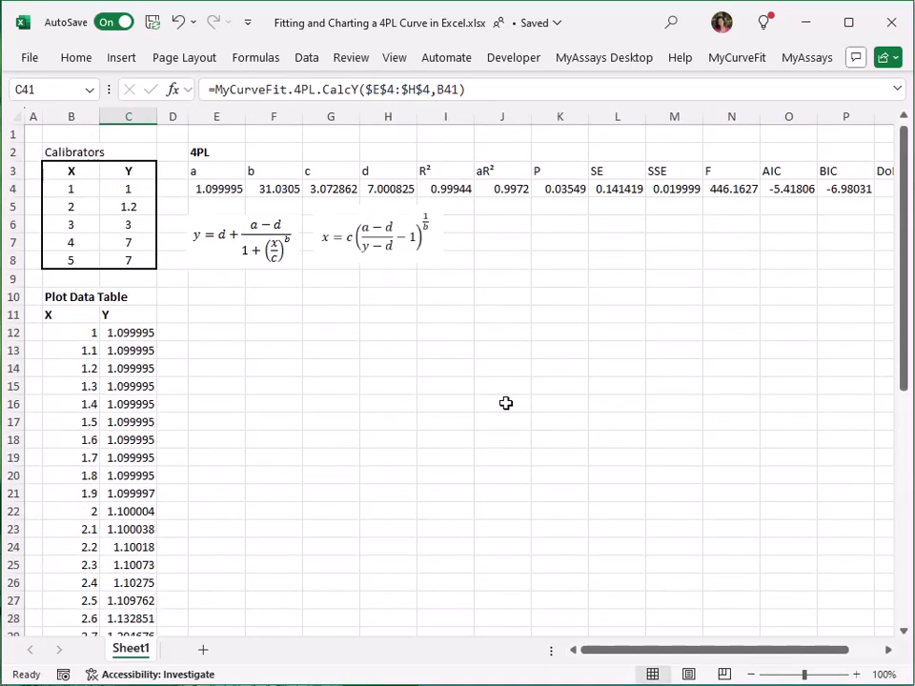
Step: Select the plot data table's X and Y values and insert a scatter chart with markers only
click(213, 312)
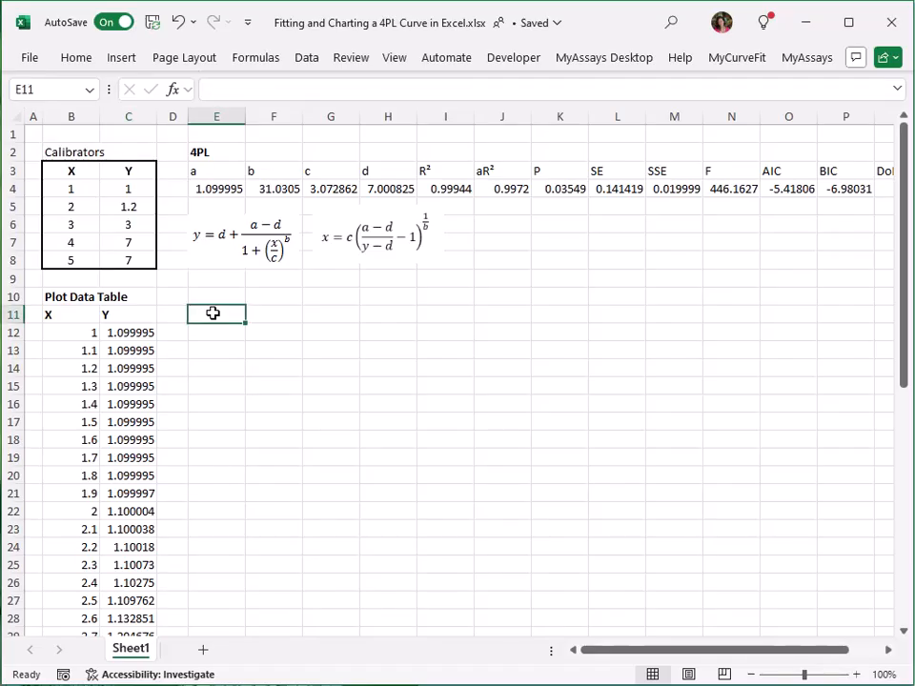
click(61, 333)
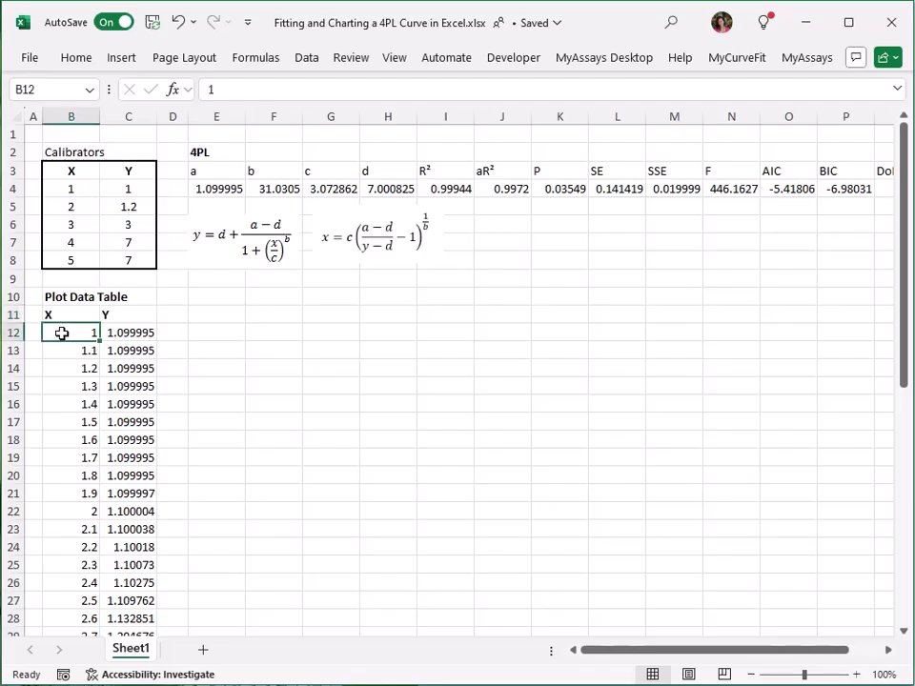
key(ctrl+shift+Down)
key(shift+Right)
key(ctrl+BackSpace)
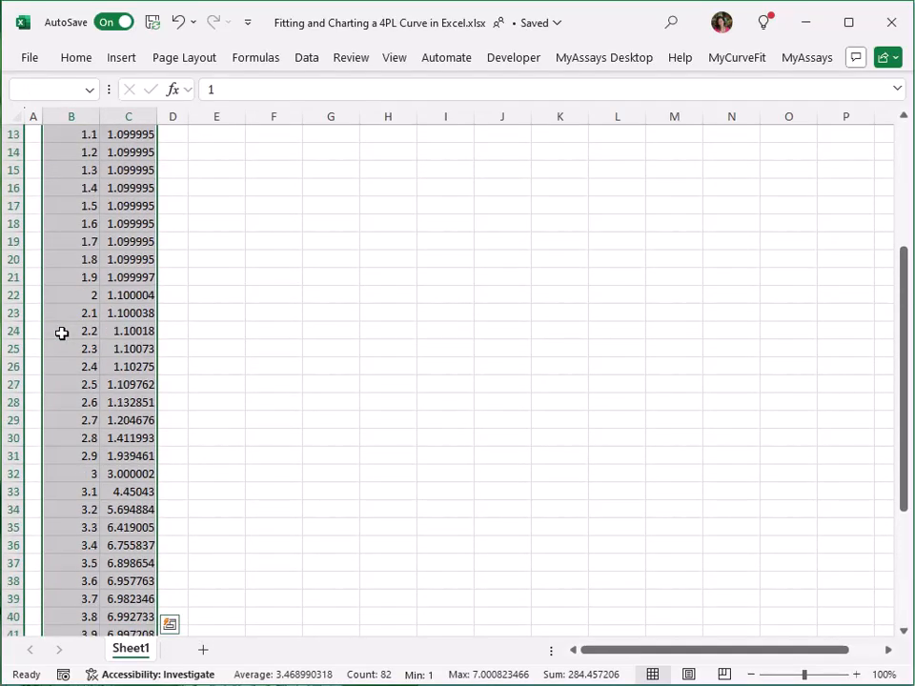
click(130, 58)
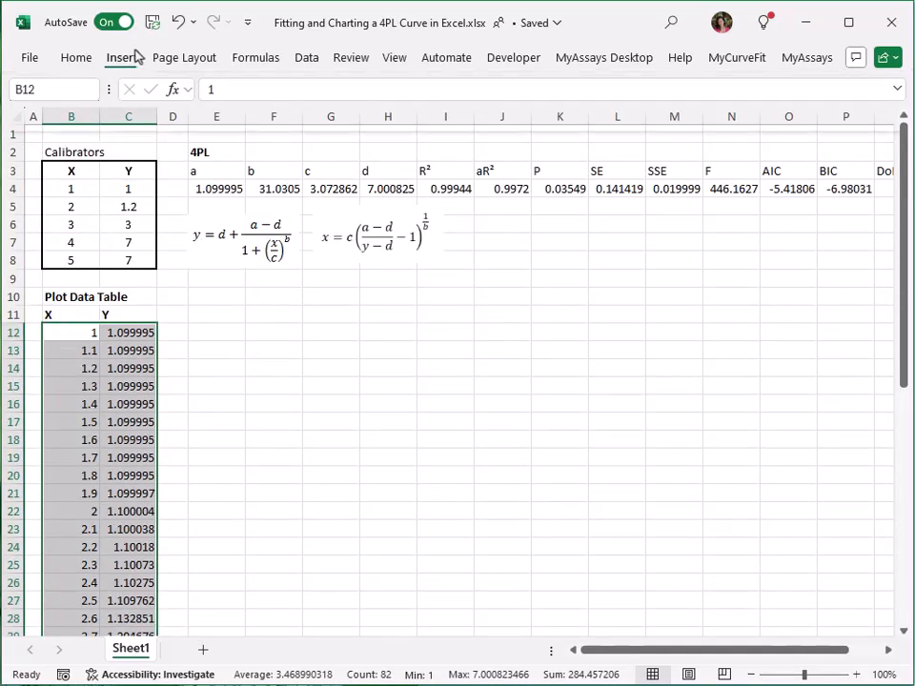
click(337, 133)
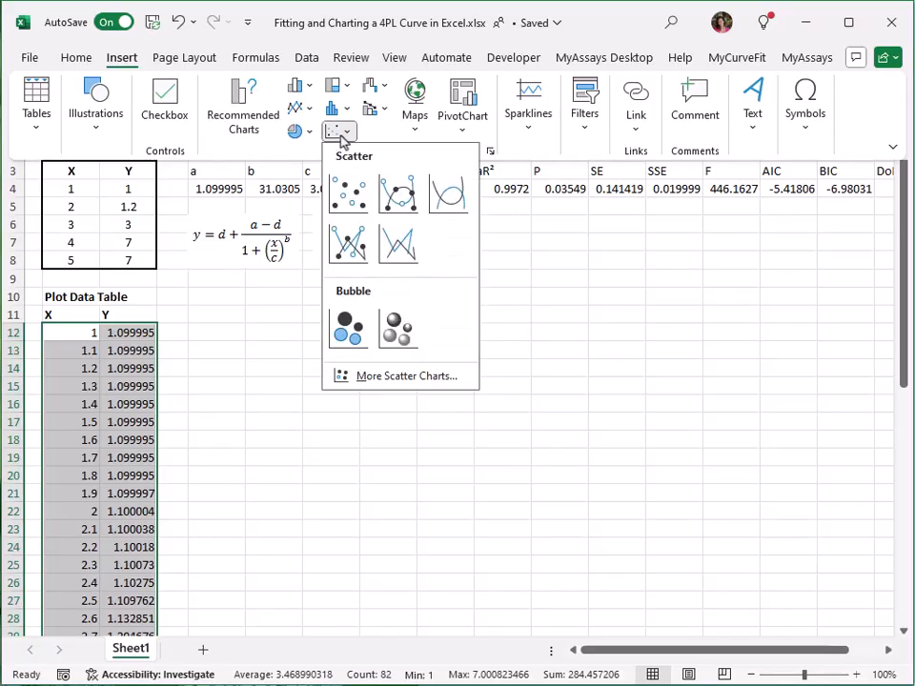
click(350, 194)
Step: Format the plot data series to show no markers and an automatic smoothed line
drag(604, 275, 554, 288)
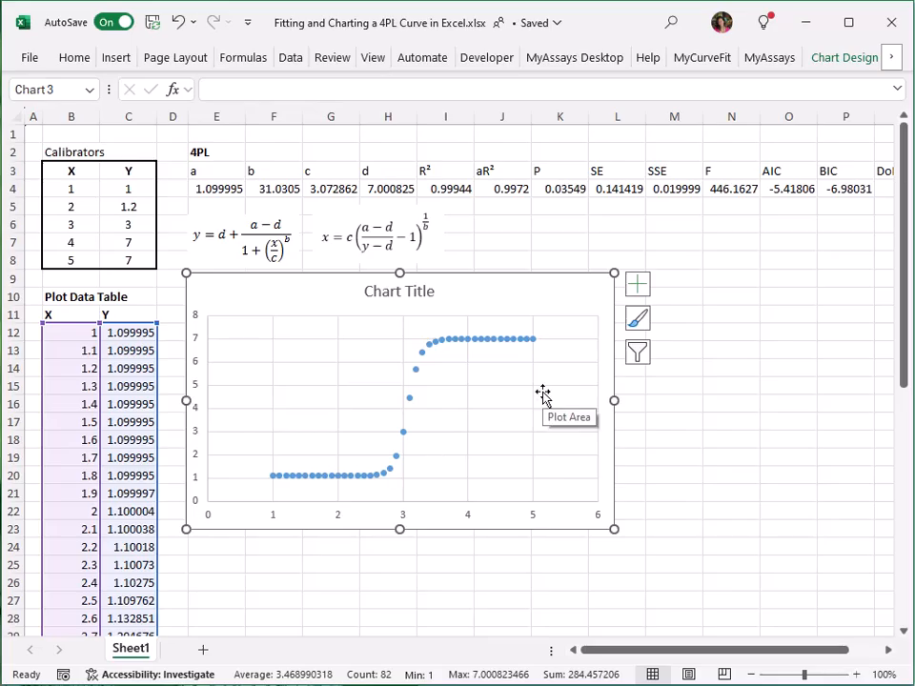
right_click(462, 345)
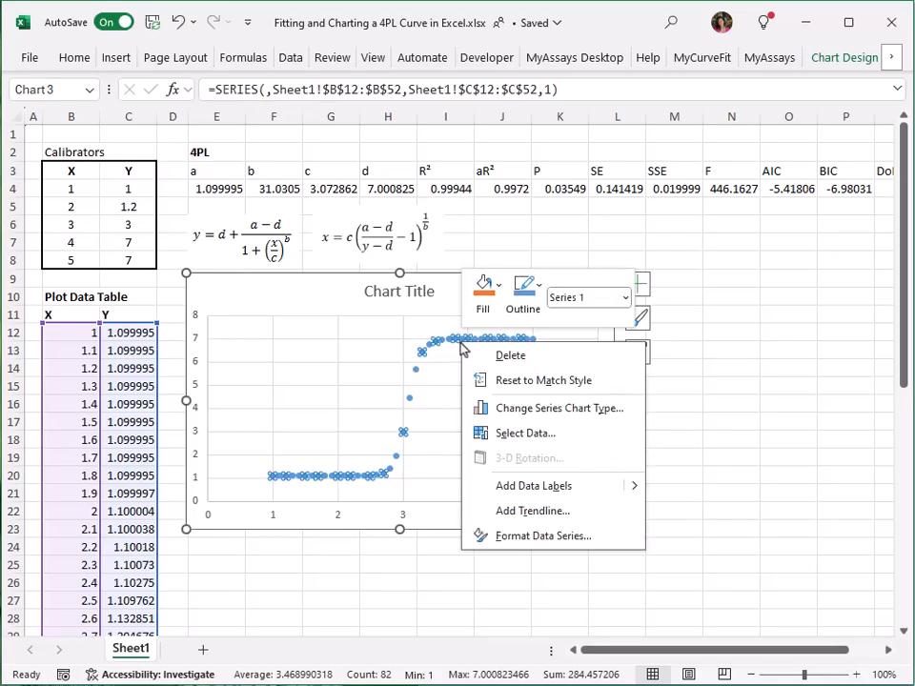
click(526, 540)
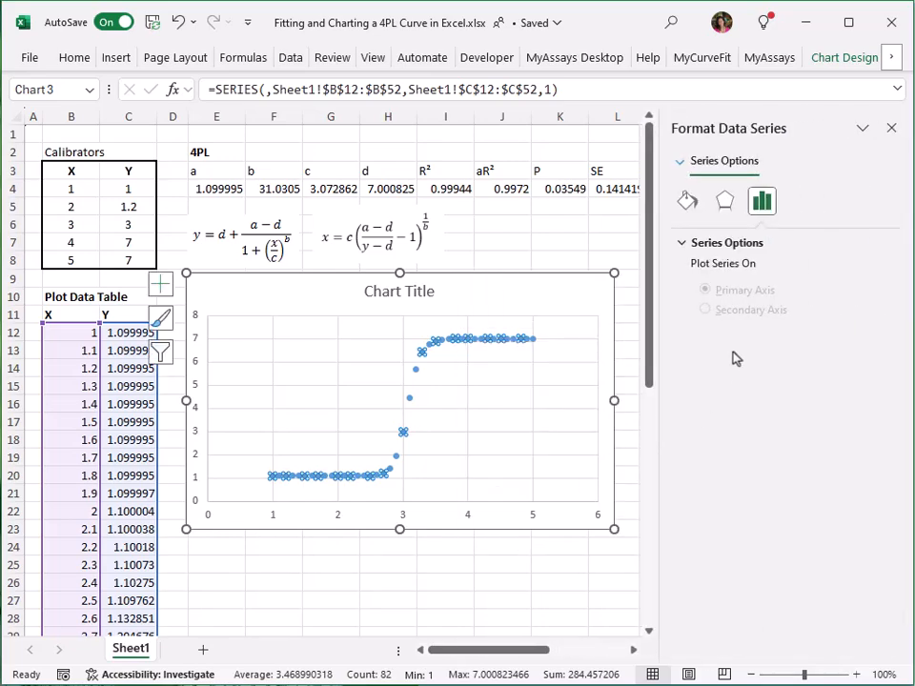
click(686, 203)
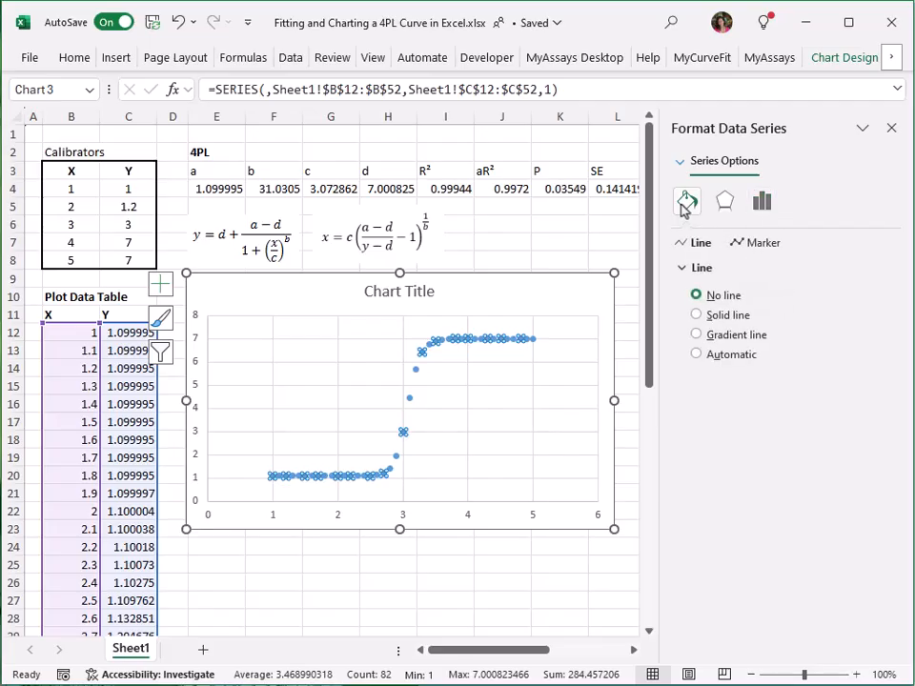
click(742, 243)
click(740, 270)
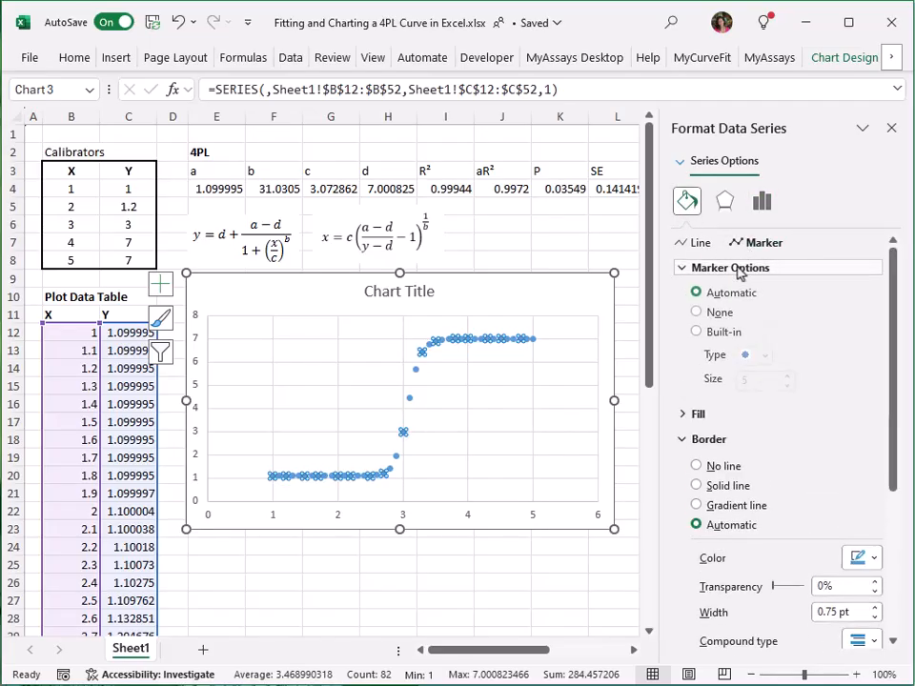
click(701, 243)
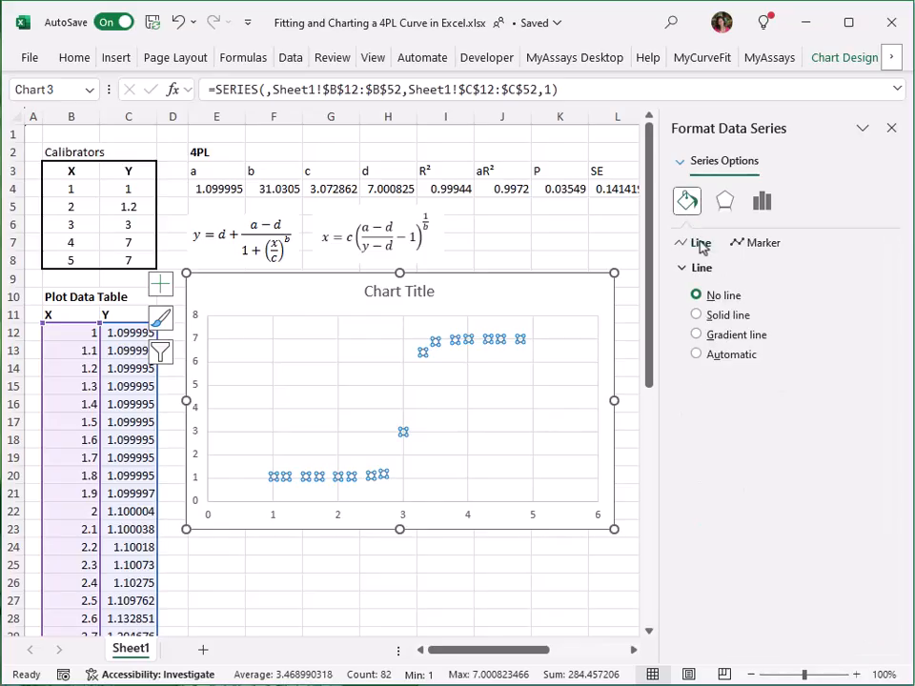
click(721, 356)
scroll(729, 357, down, 2)
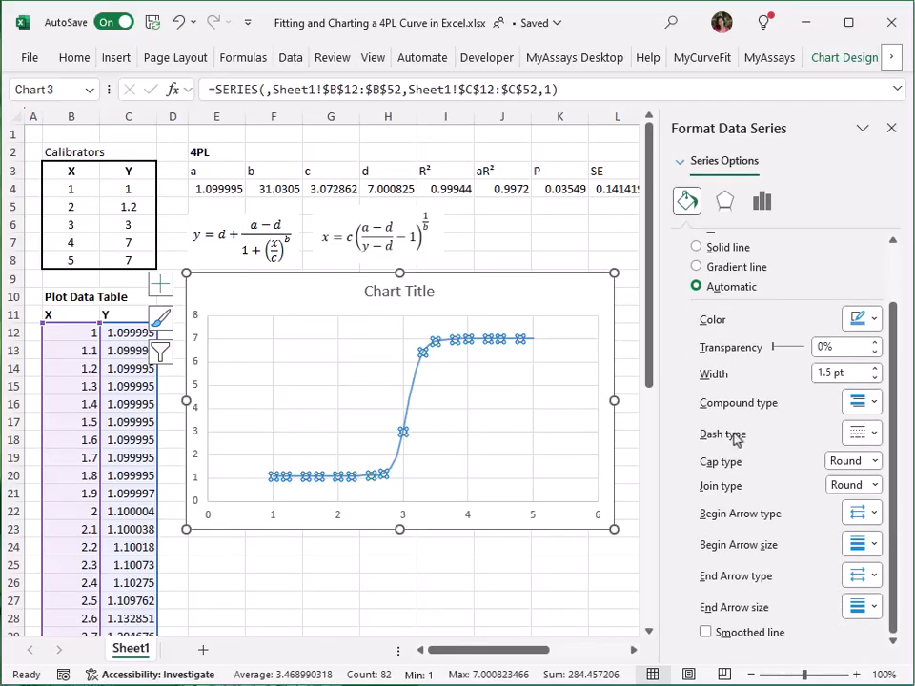
click(754, 636)
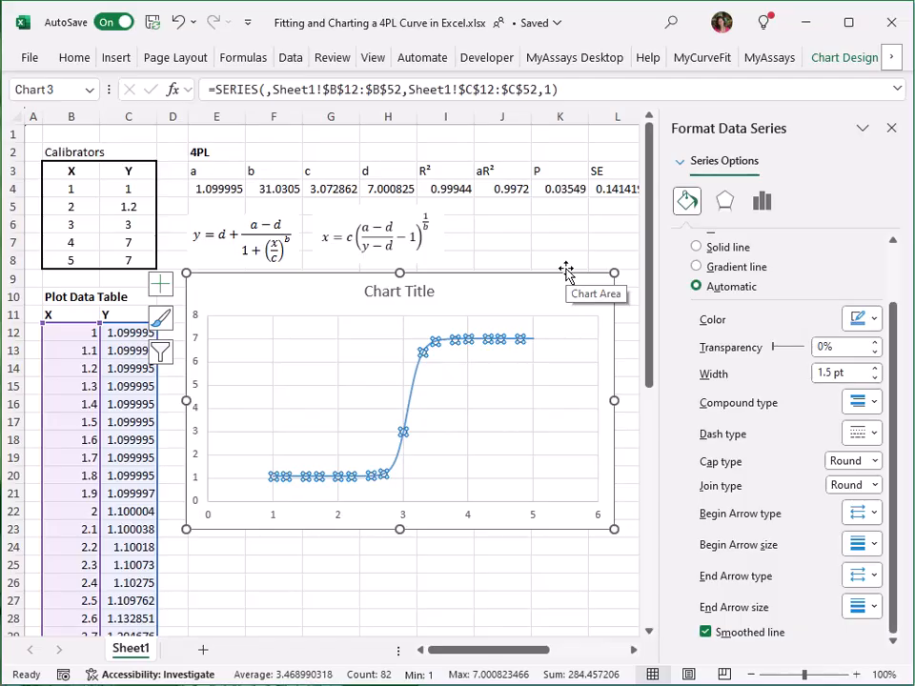
Step: Add a series named Calibrators with X values B4:B8 and Y values C4:C8 to the chart
right_click(370, 375)
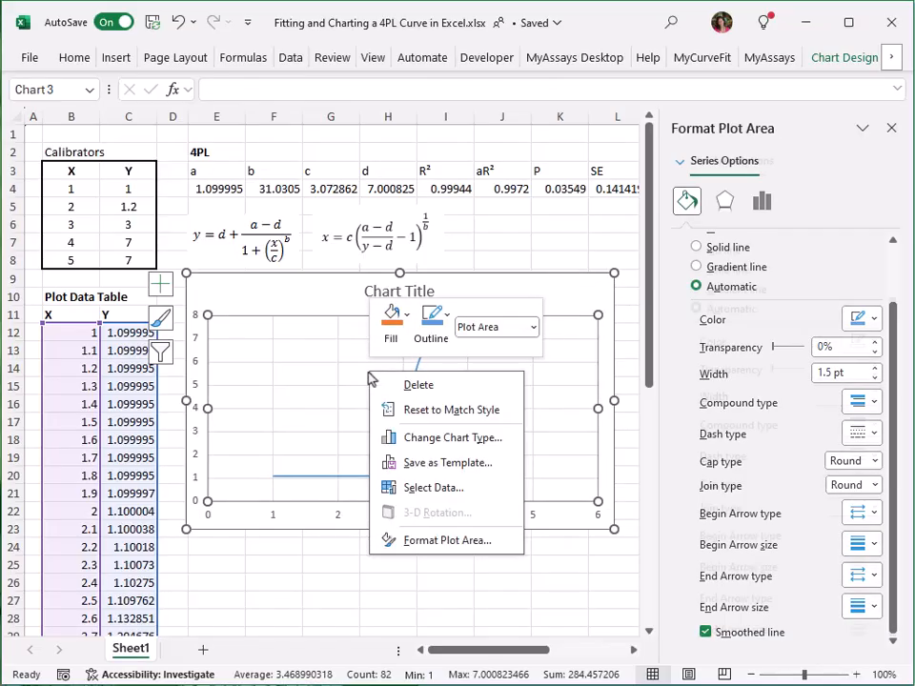
click(410, 488)
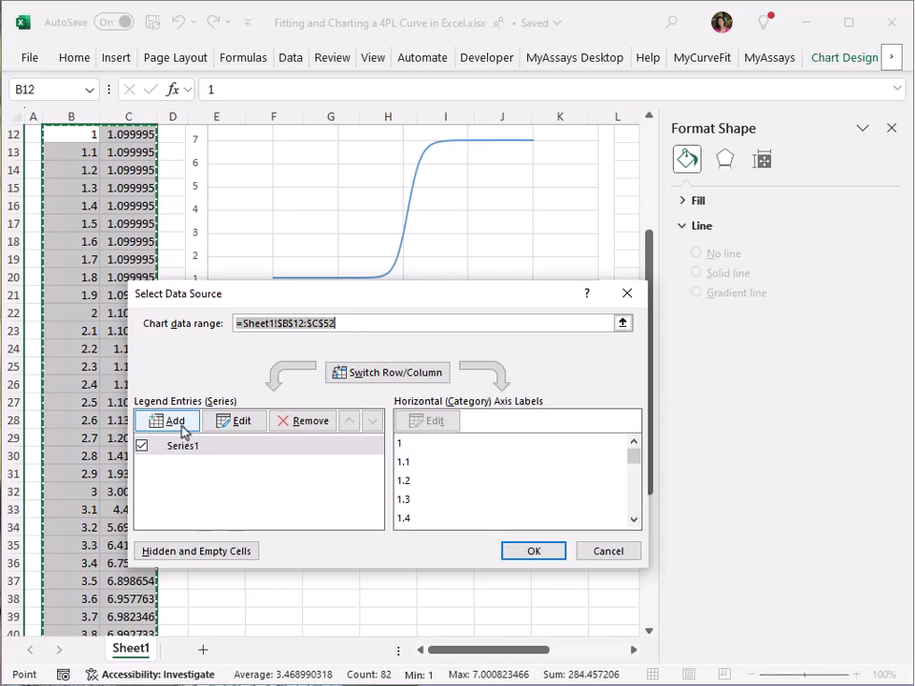
click(186, 431)
click(384, 429)
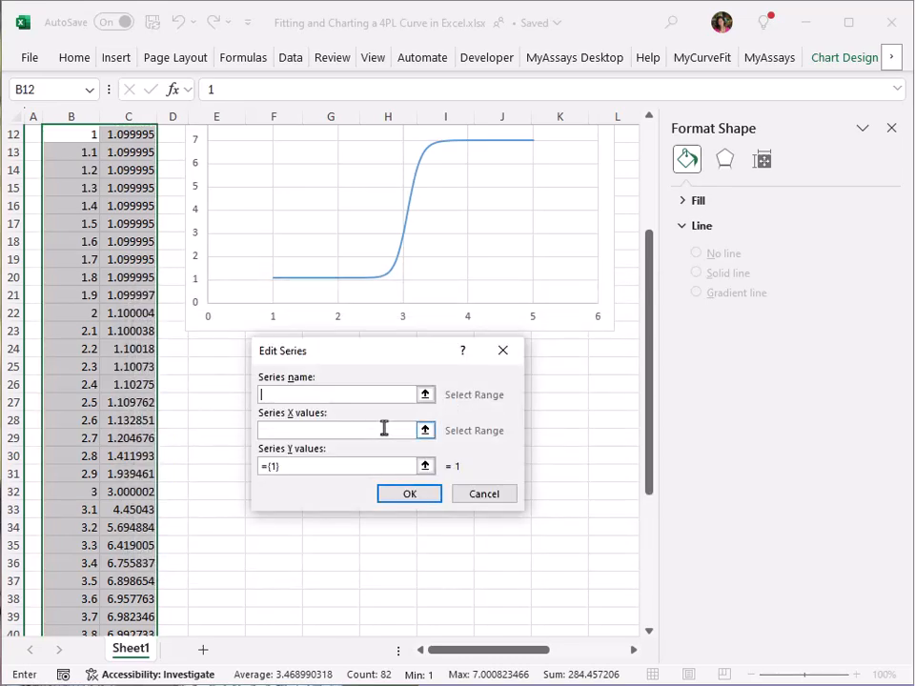
text(Calibrators)
click(384, 429)
scroll(288, 320, up, 3)
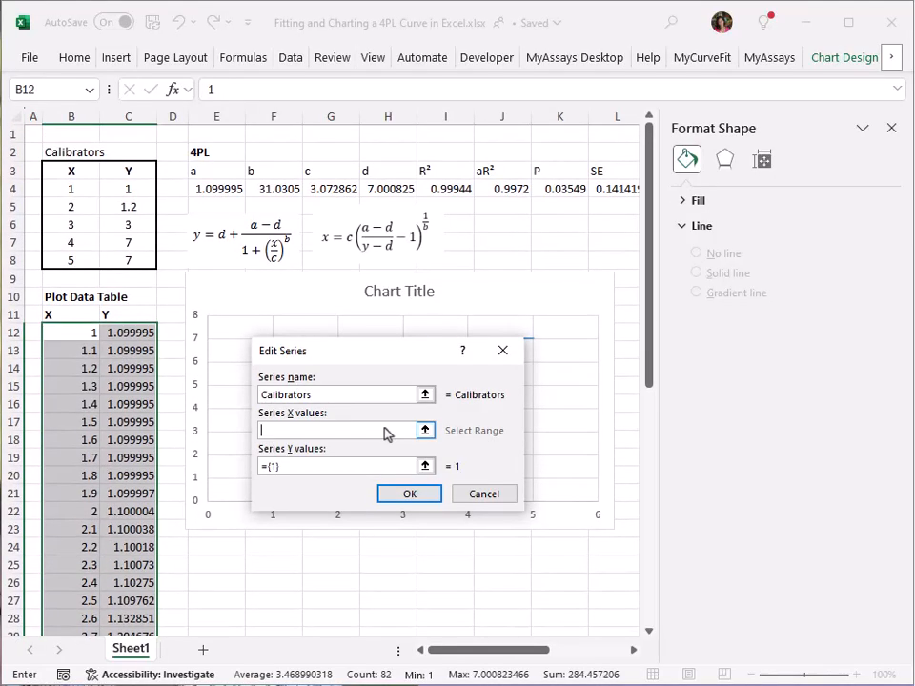
drag(73, 188, 71, 259)
click(339, 467)
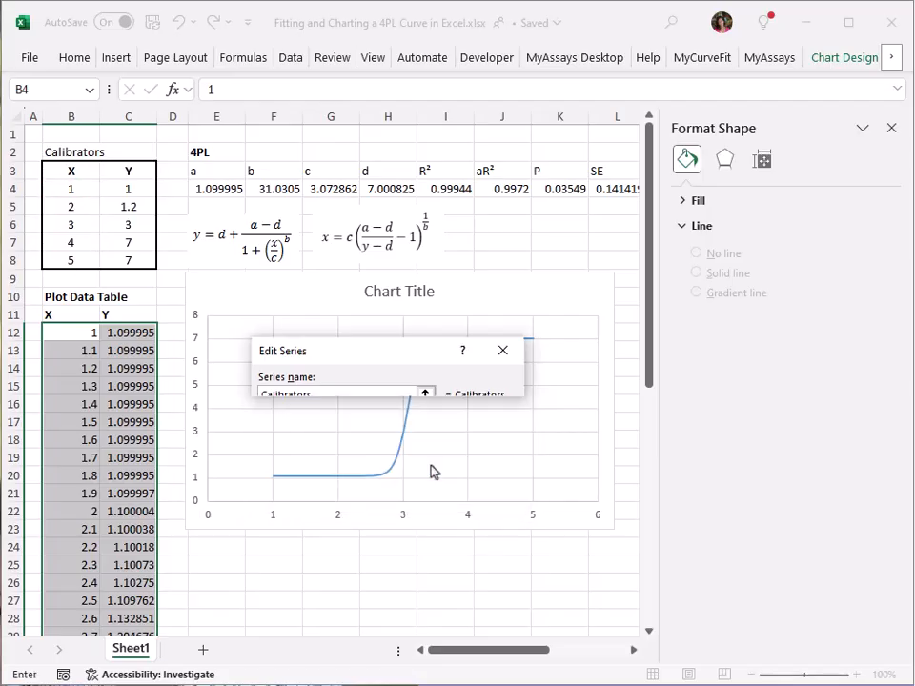
drag(139, 189, 147, 258)
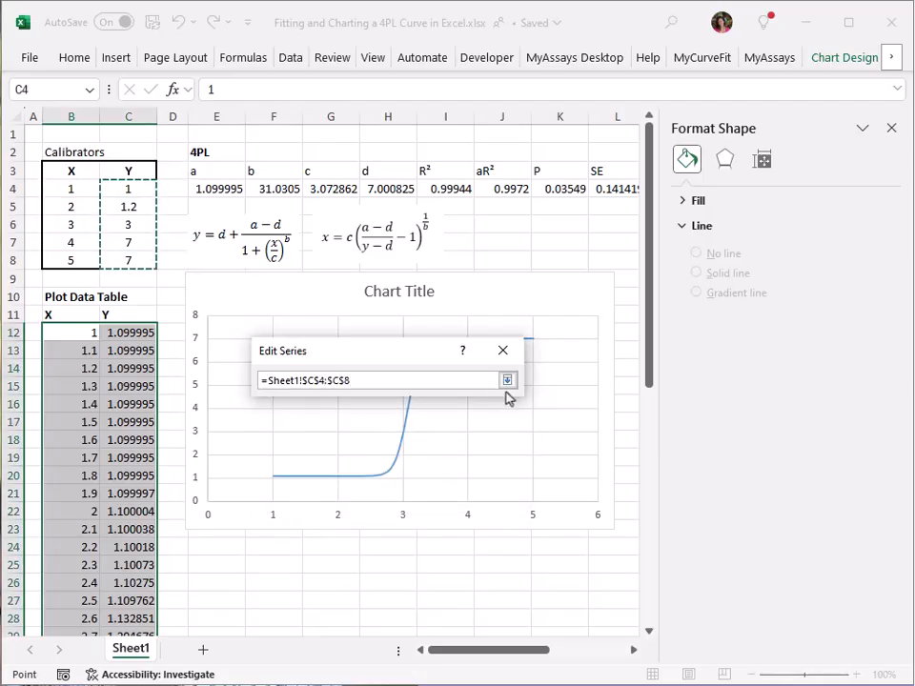
click(507, 380)
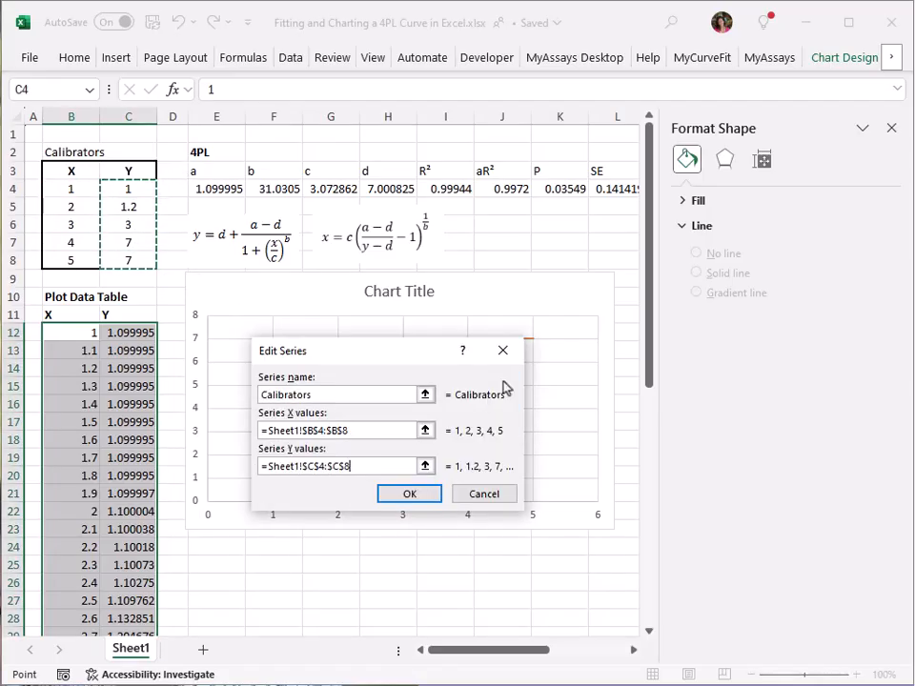
click(427, 496)
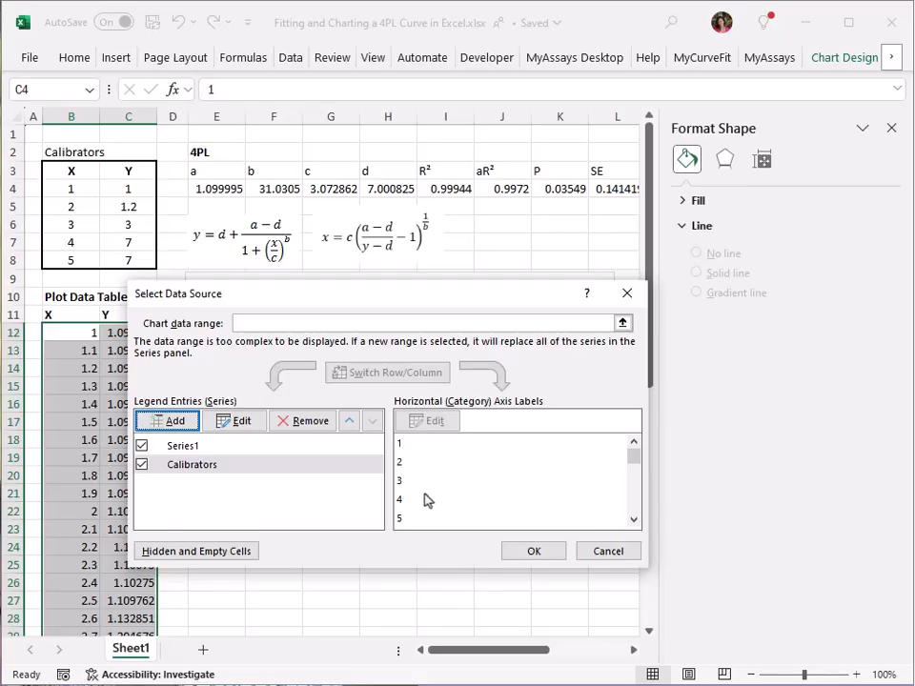
Step: Rename the first series as 4PL and confirm the chart's data source
click(300, 447)
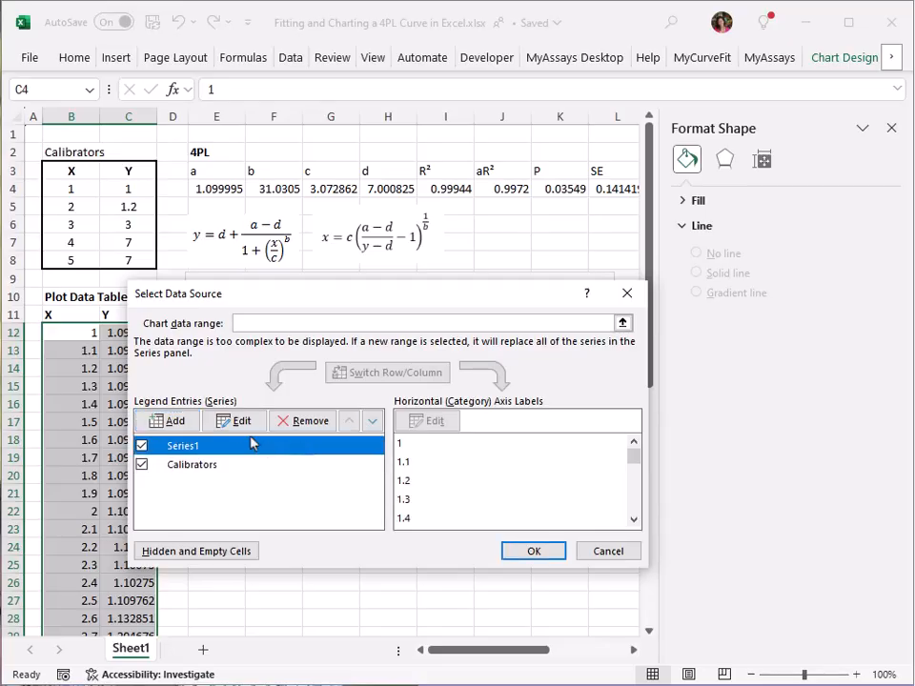
click(240, 423)
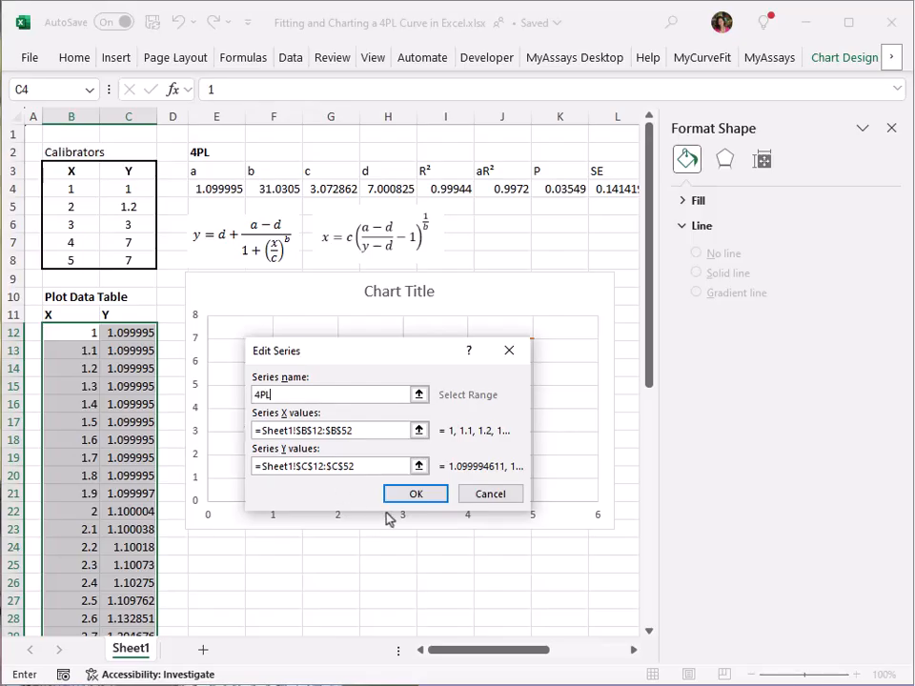
click(414, 496)
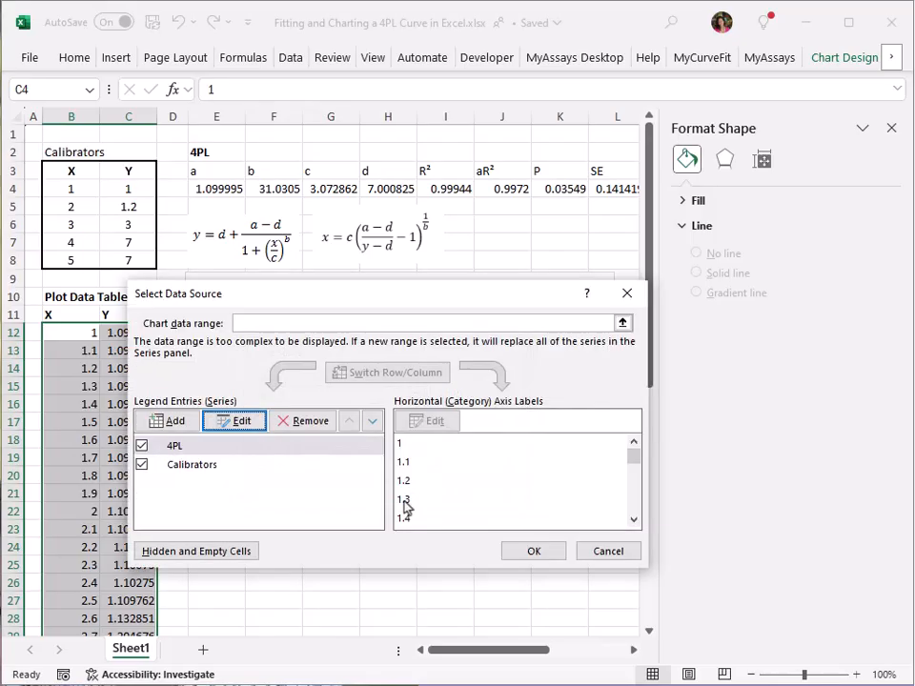
click(528, 555)
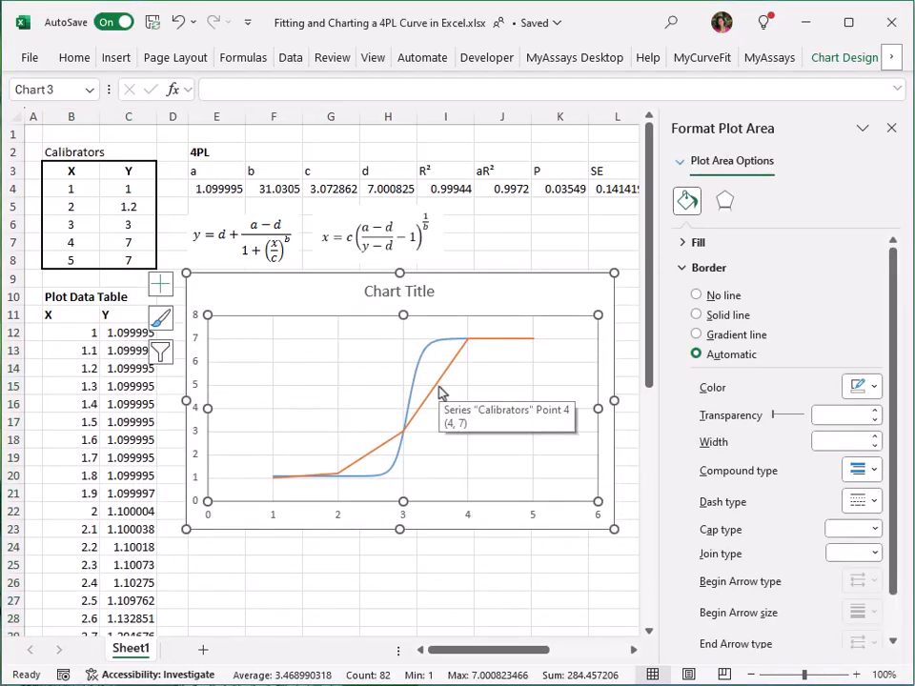
Step: Format the Calibrators series with no line, automatic markers and a changed marker border colour
right_click(440, 391)
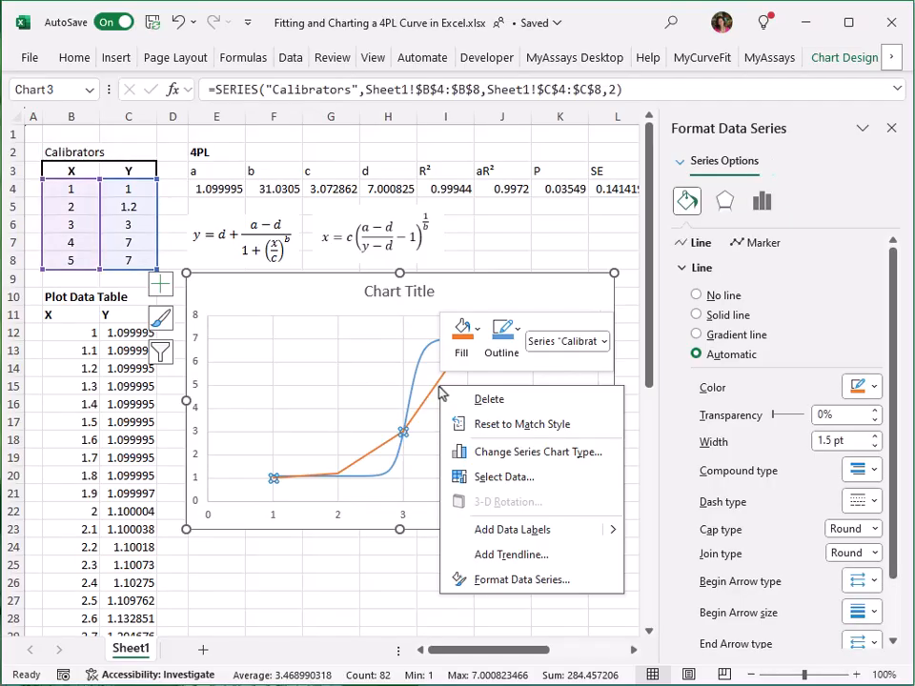
click(500, 580)
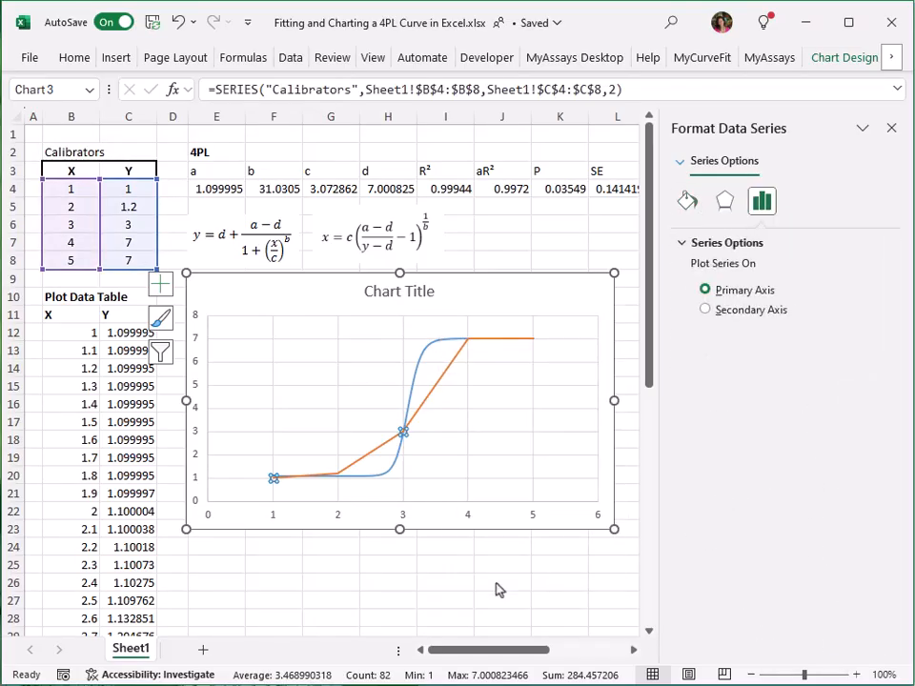
click(685, 202)
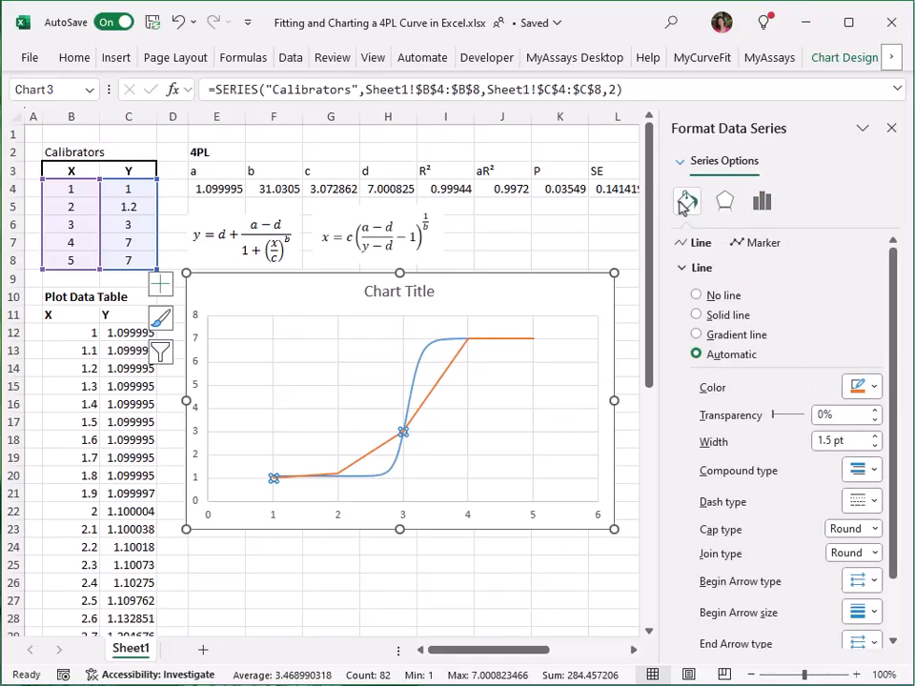
click(713, 297)
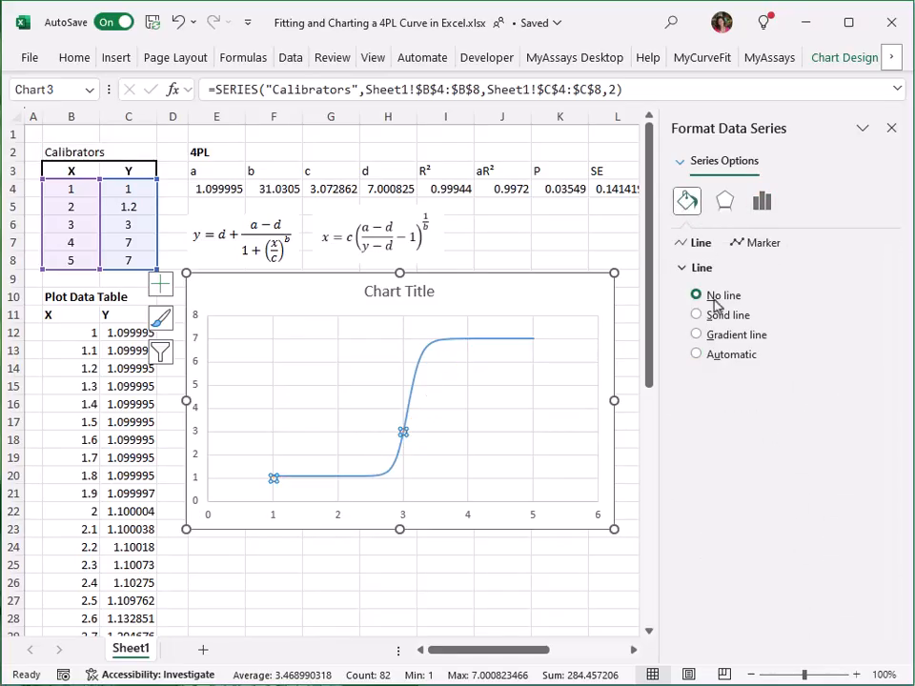
click(763, 242)
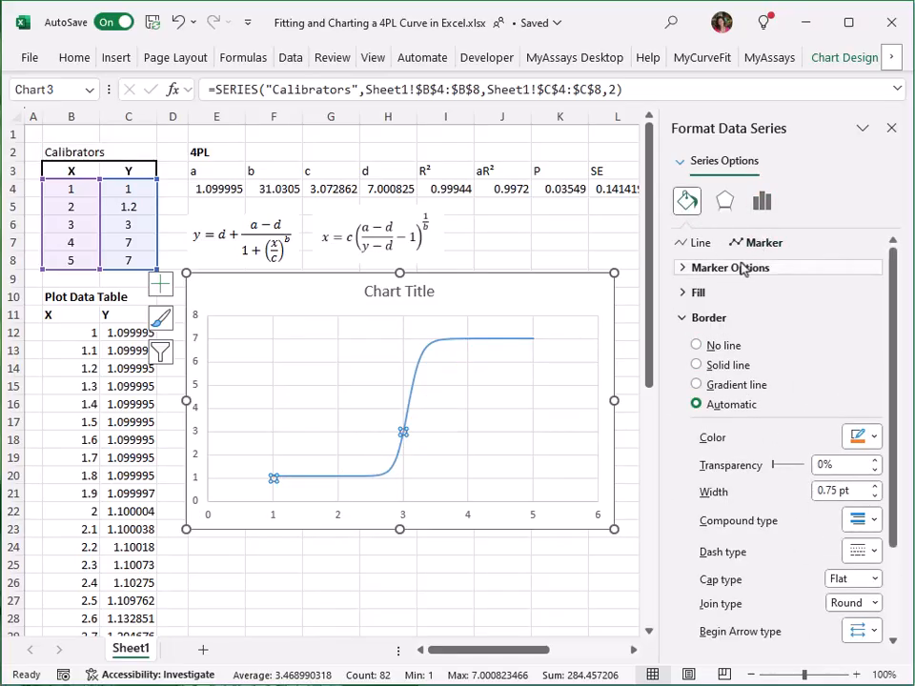
click(739, 292)
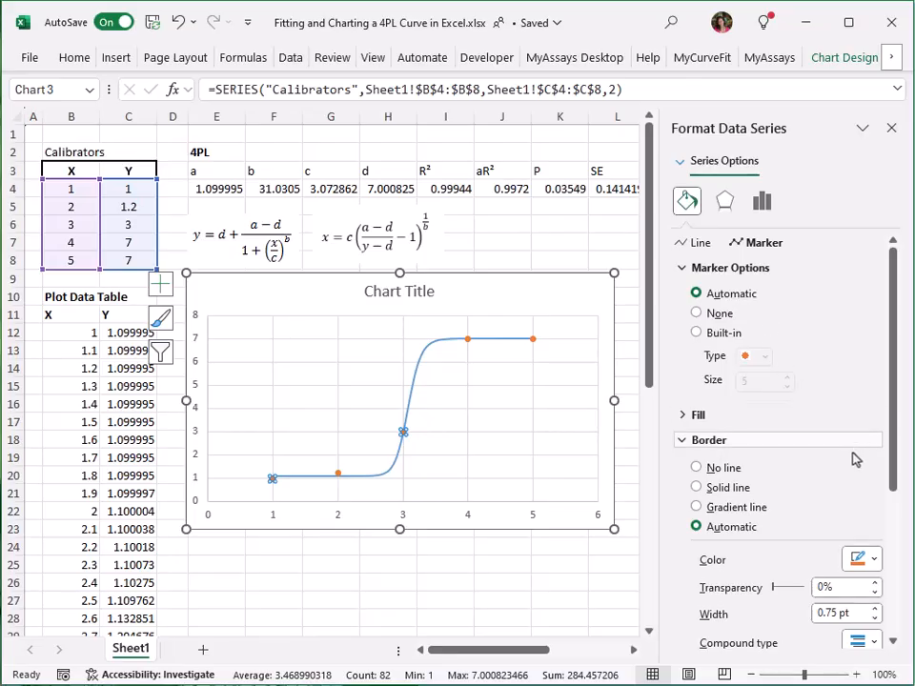
click(858, 560)
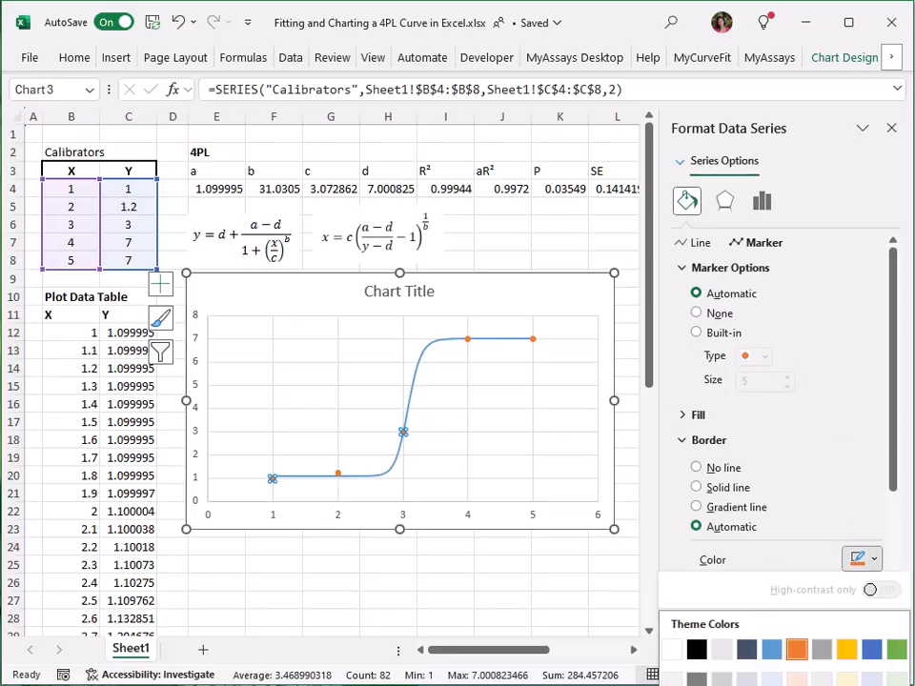
click(697, 684)
click(607, 410)
click(891, 130)
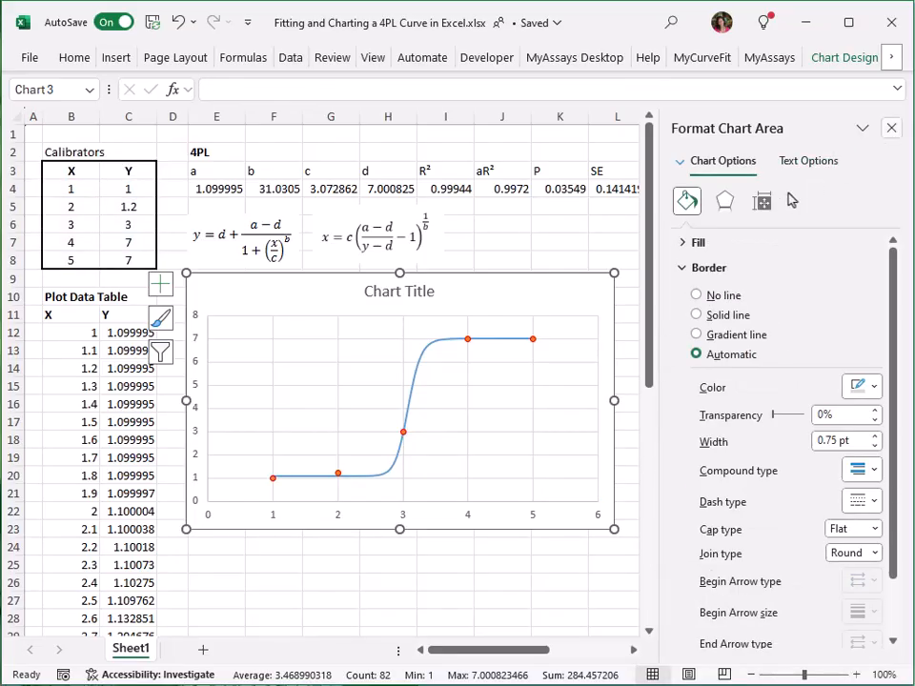
Step: Remove the chart title and add a legend to the chart
click(638, 286)
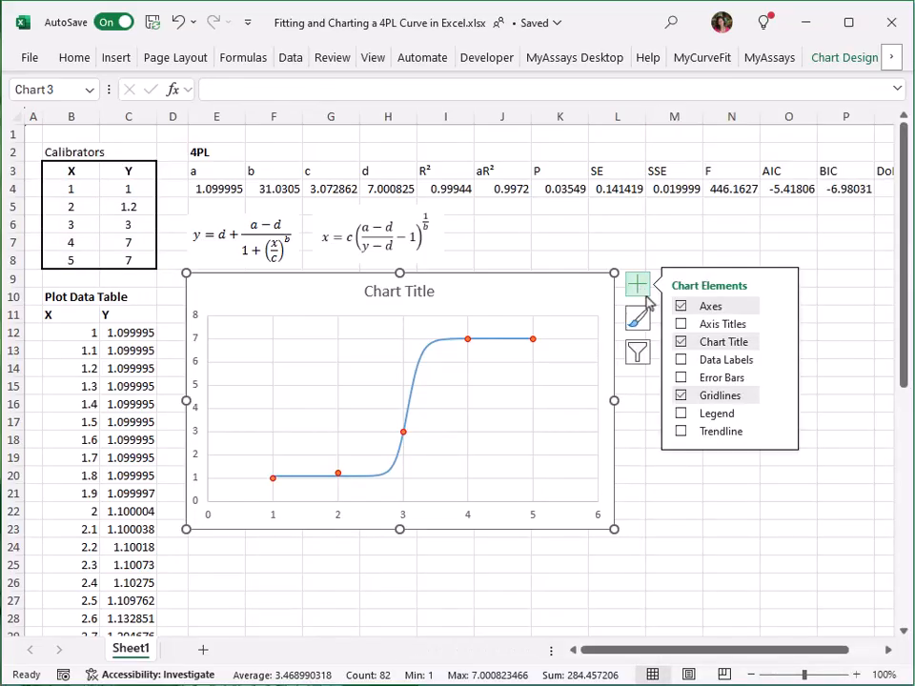
click(715, 345)
click(709, 423)
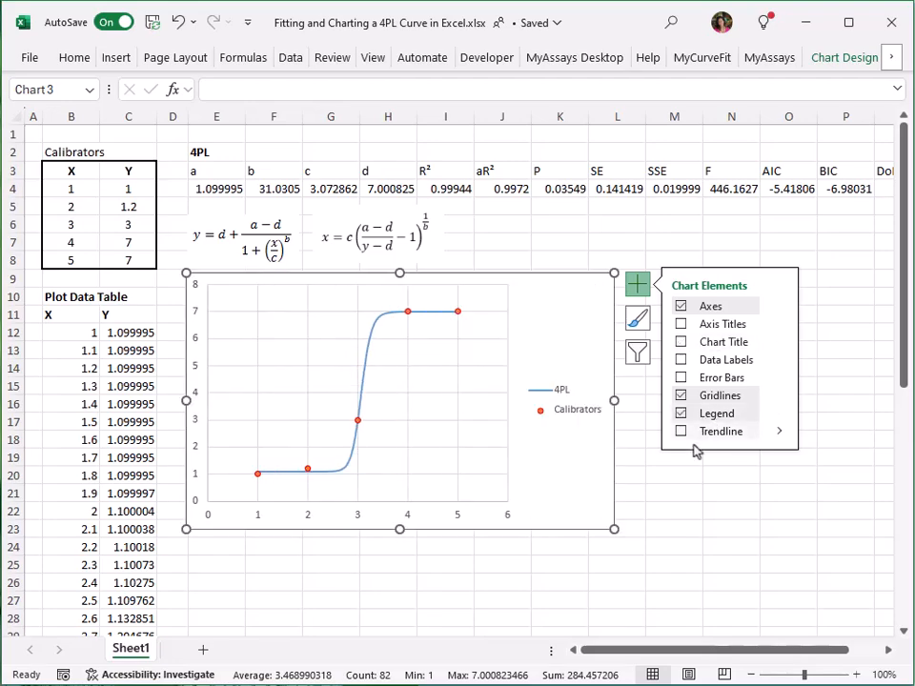
click(660, 517)
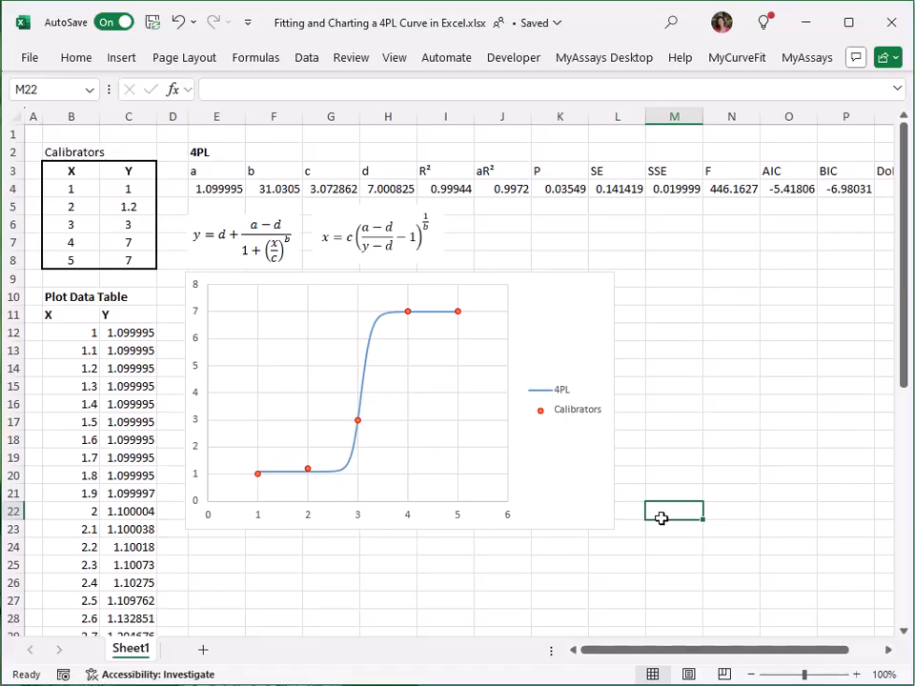
Step: Change the calibrator Y value in C6 to 3.5
click(103, 225)
text(3.5)
key(Return)
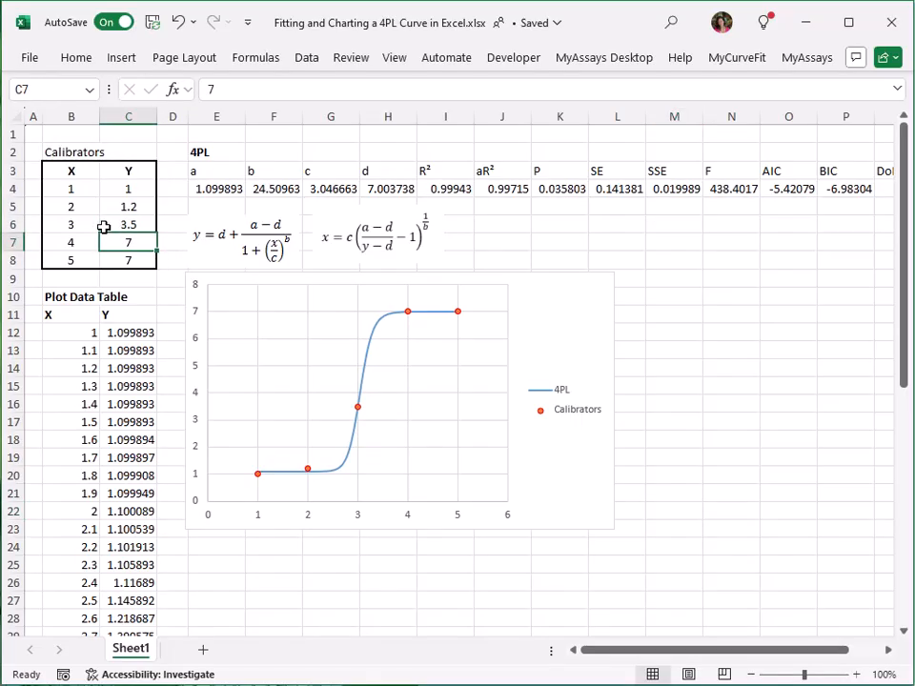